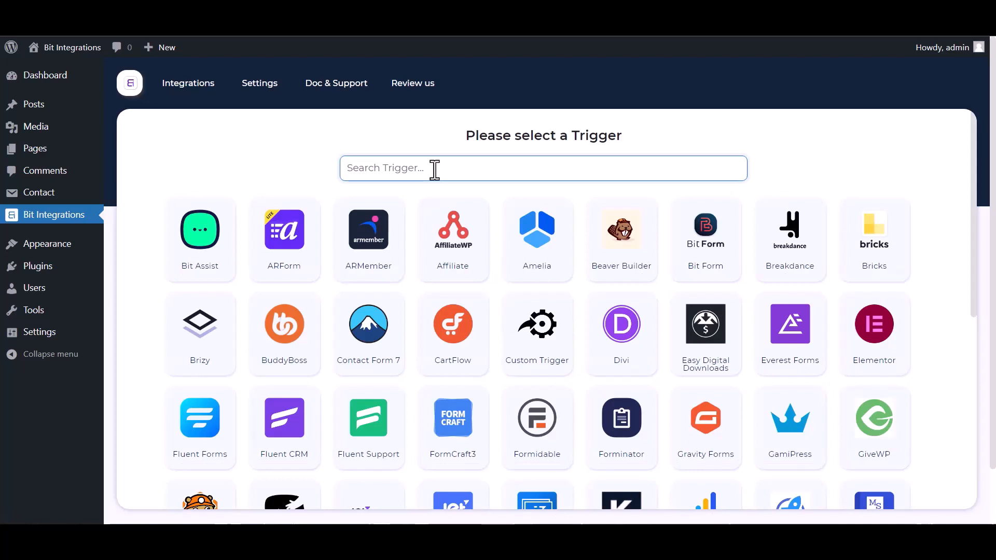
- Search 'contac' and set Contact Form 7's 'Contact form 1' as the trigger form
text(contact)
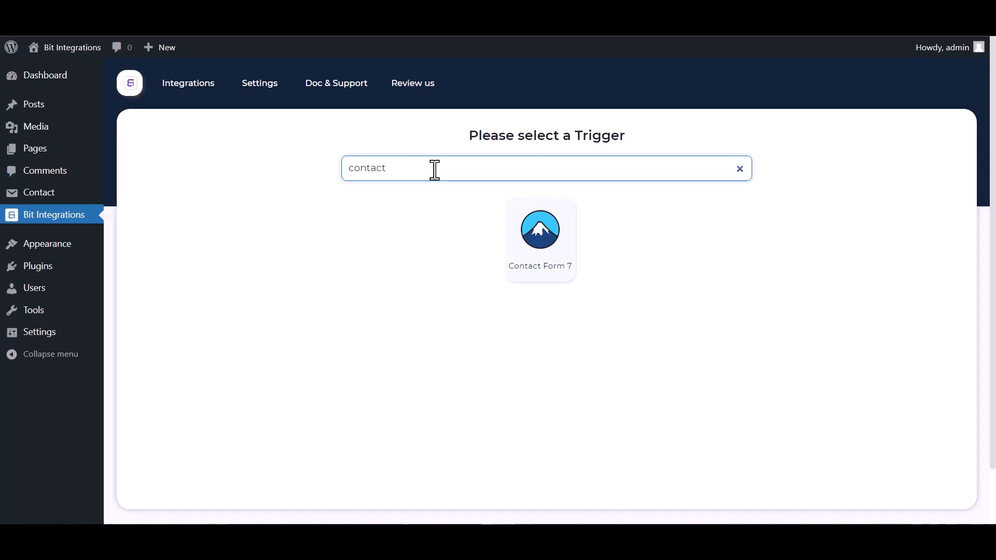
click(511, 238)
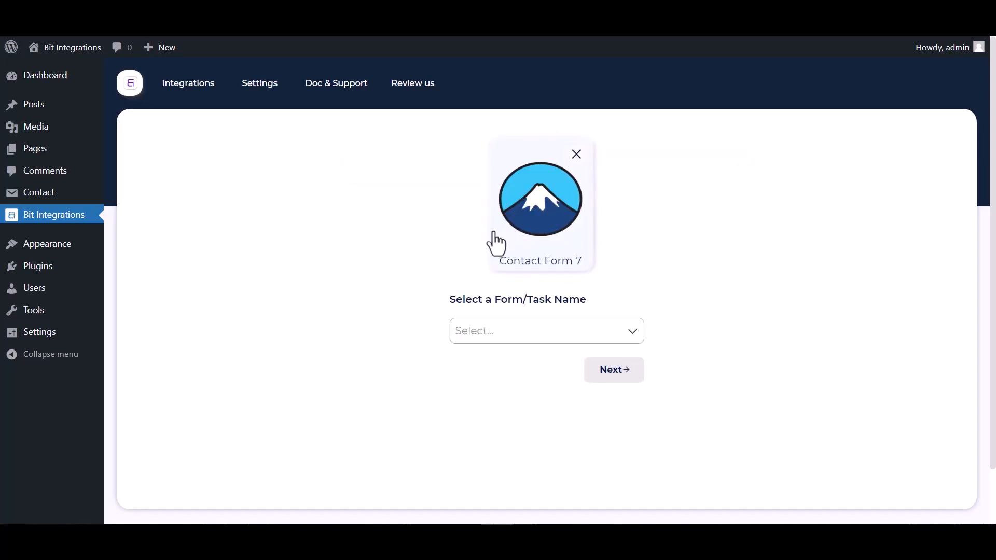
click(507, 338)
click(496, 363)
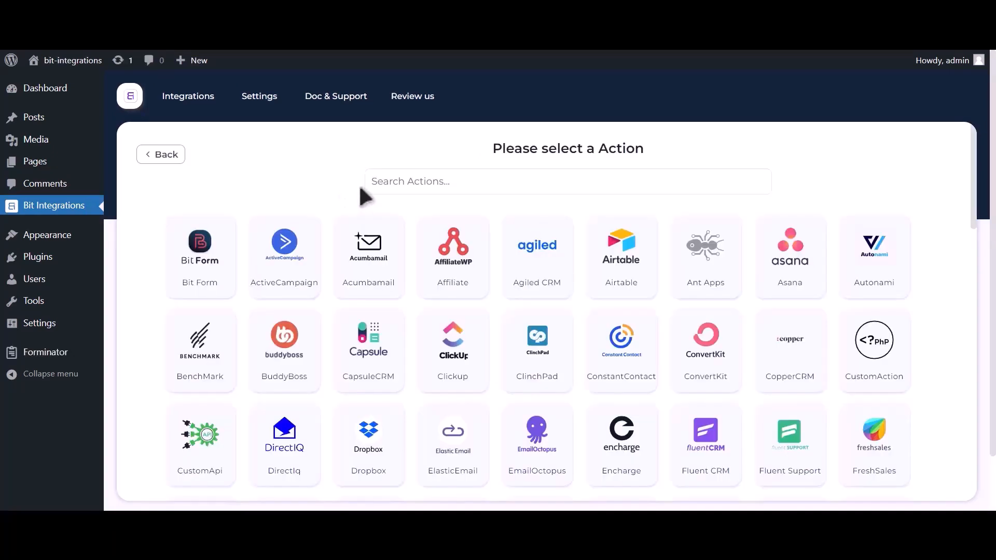
- Search actions for 'zoom' and choose Zoom as the integration's action
click(488, 190)
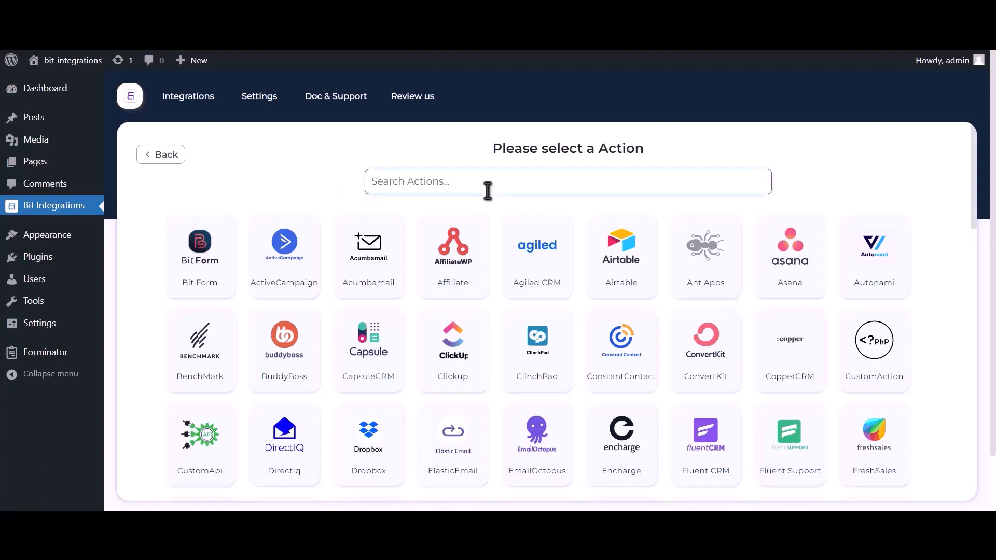
text(zoom)
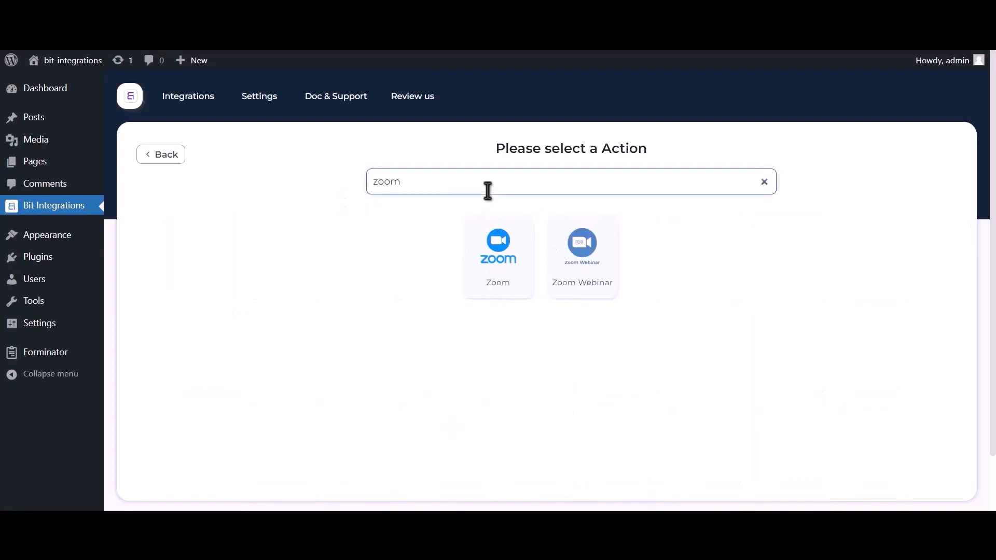
click(500, 288)
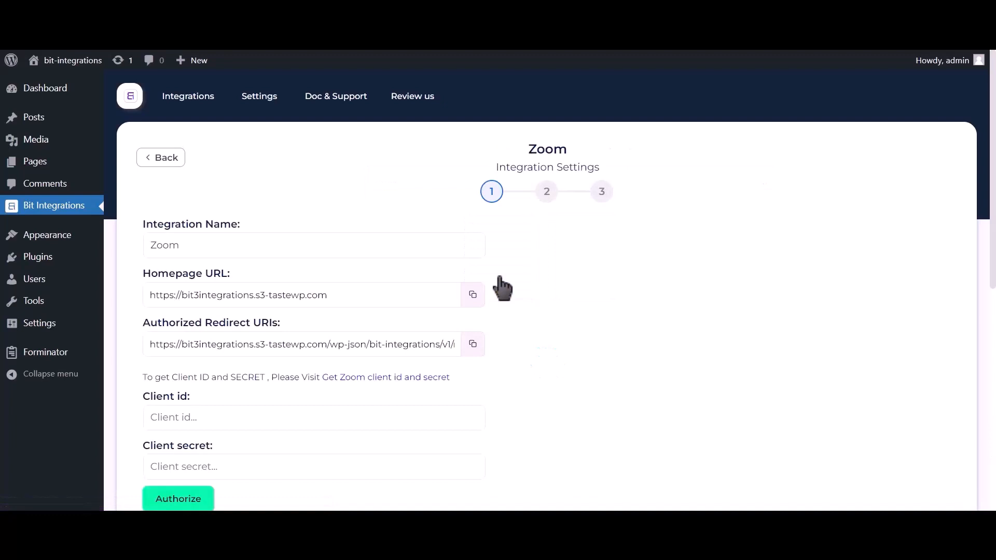
- Open Zoom's page for getting a client ID and secret from the setup instructions
scroll(499, 276, down, 2)
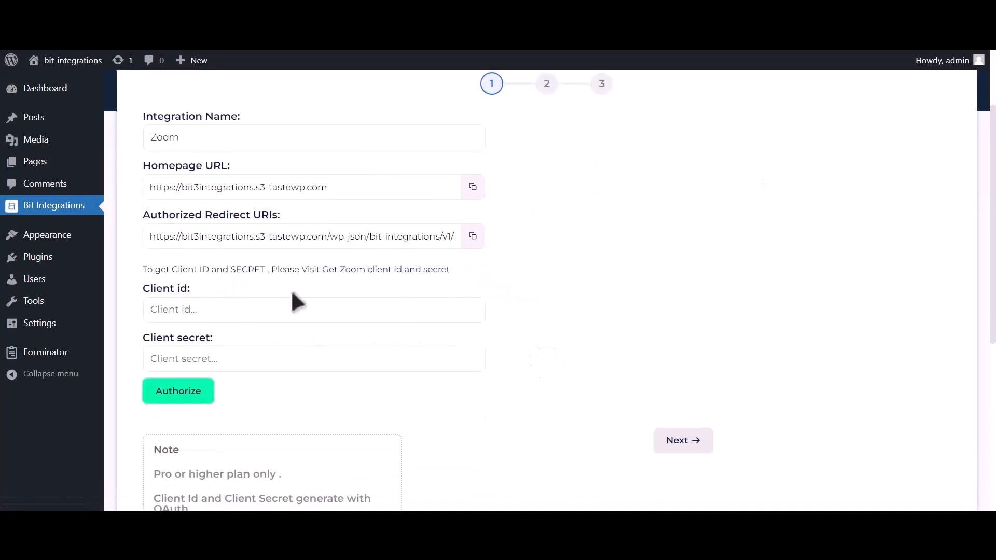
drag(143, 269, 319, 269)
click(415, 271)
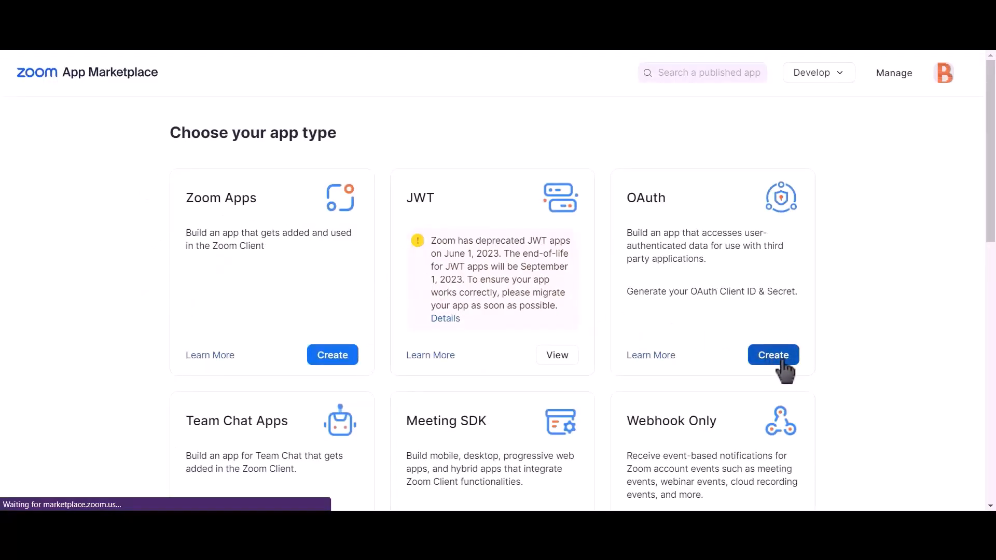
- Start a new OAuth app with Marketplace publishing off and enter the name 'Bit integ'
click(781, 364)
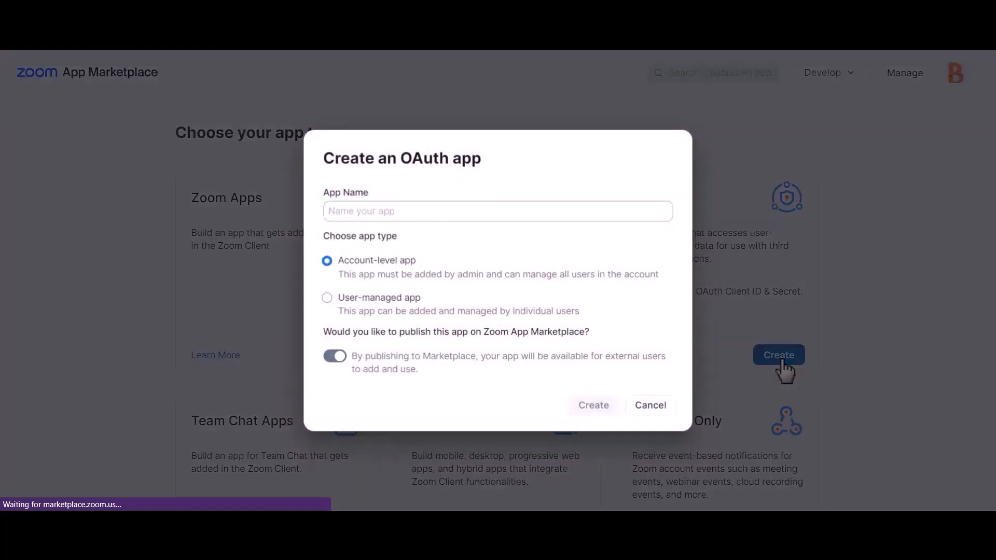
click(334, 357)
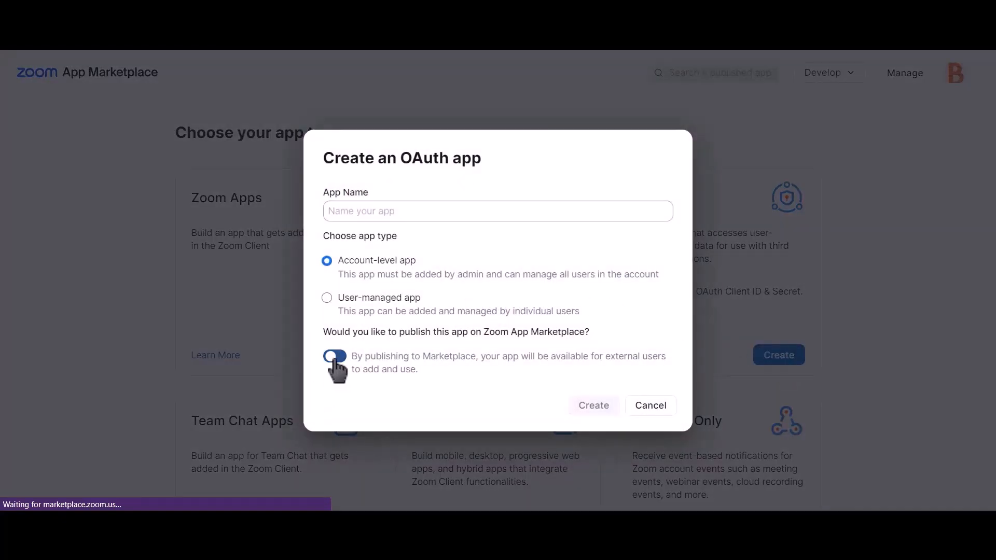
click(473, 211)
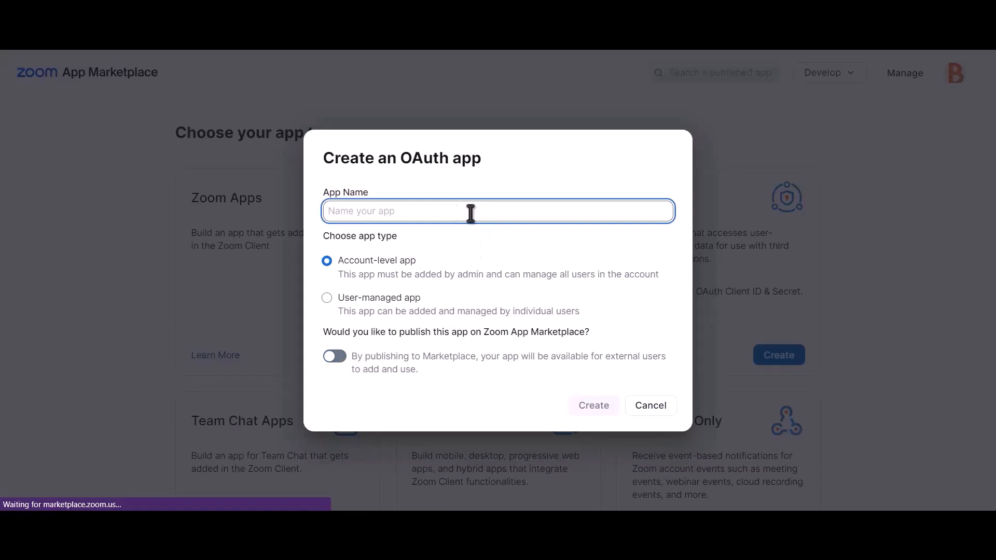
text(Bit )
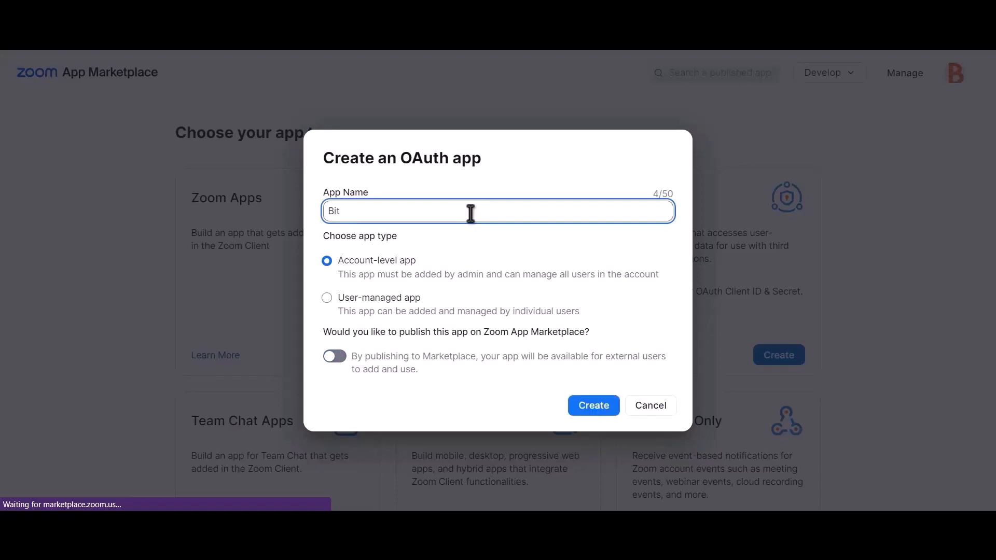
text(integrations)
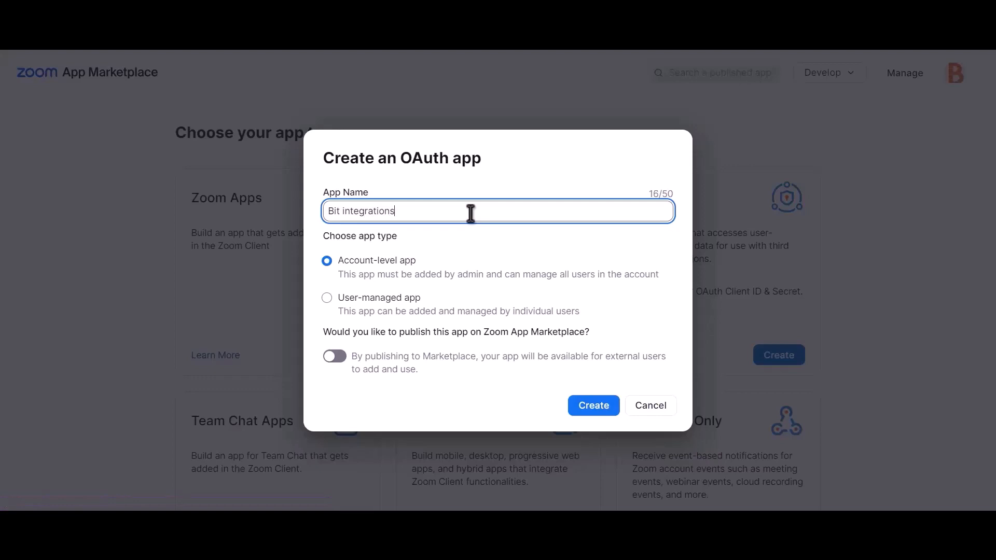
- Create the app and add the sub account user meetings and View all user meetings scopes
click(602, 415)
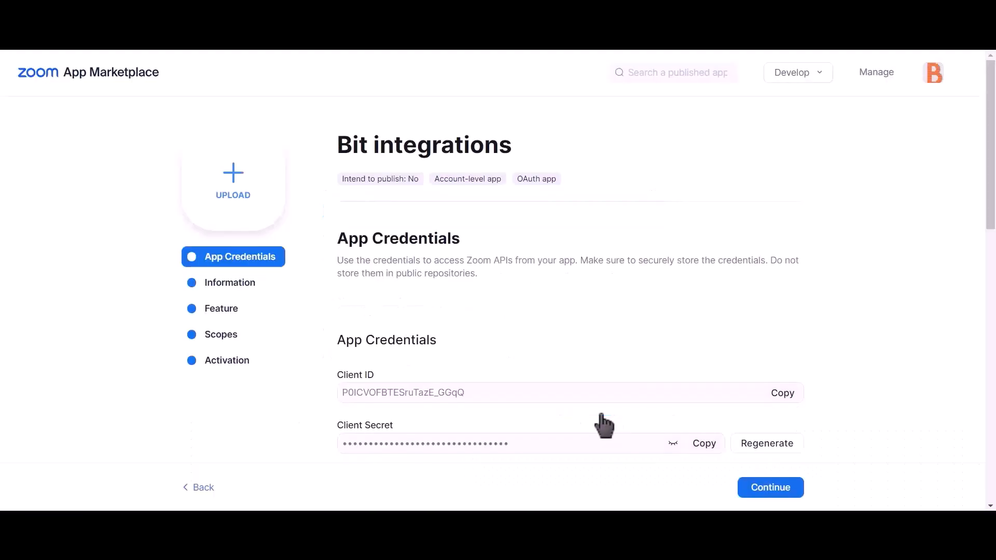
click(249, 347)
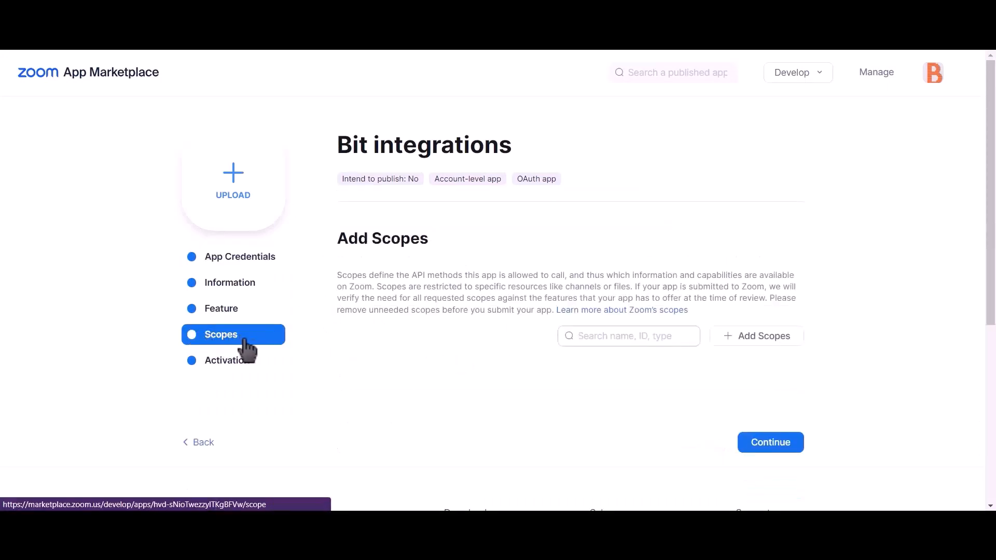
click(775, 340)
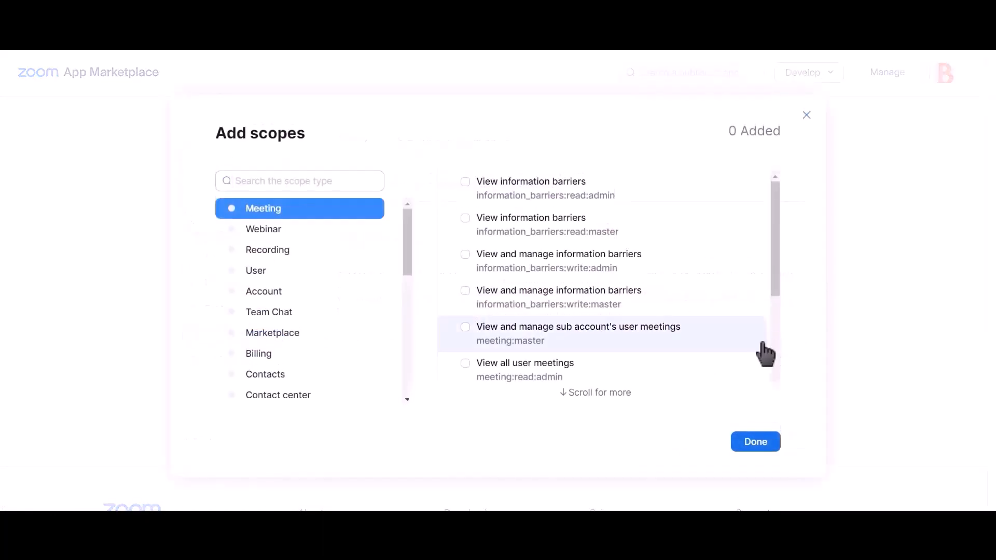
click(466, 328)
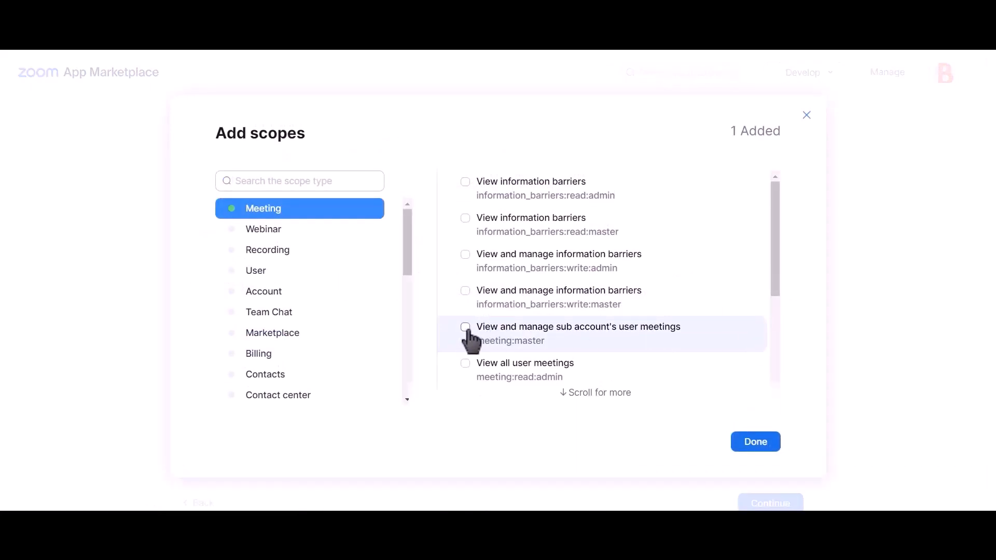
click(466, 363)
scroll(558, 340, down, 4)
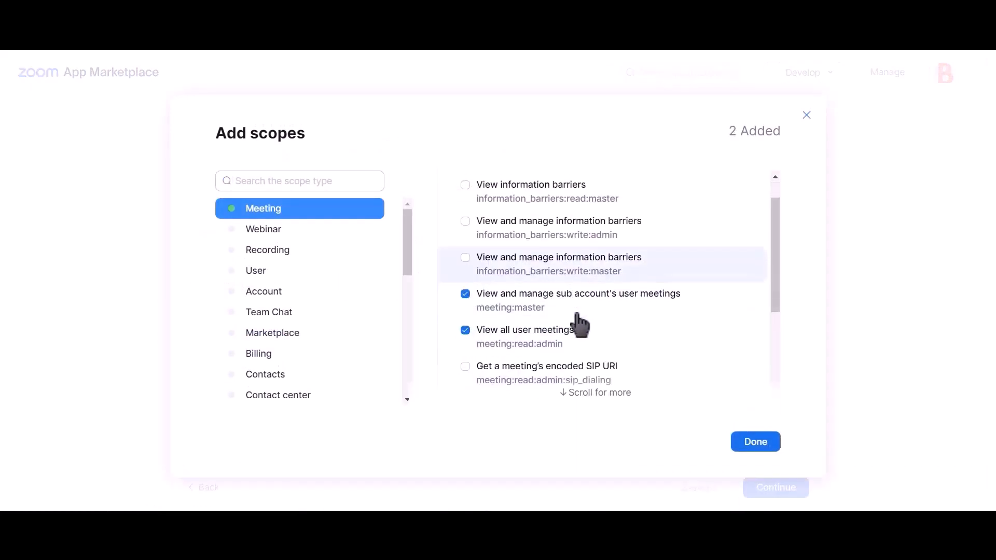
scroll(581, 321, up, 4)
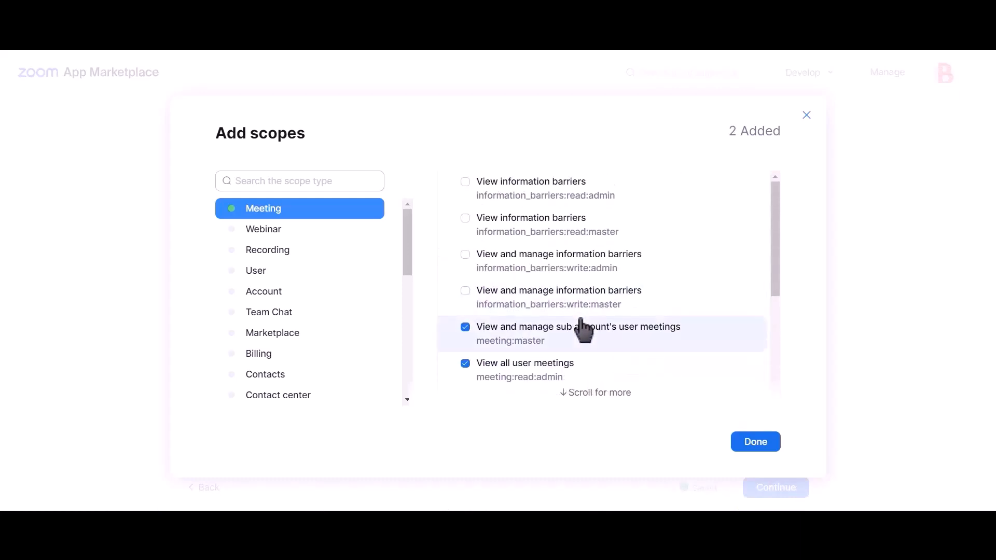
scroll(582, 326, down, 2)
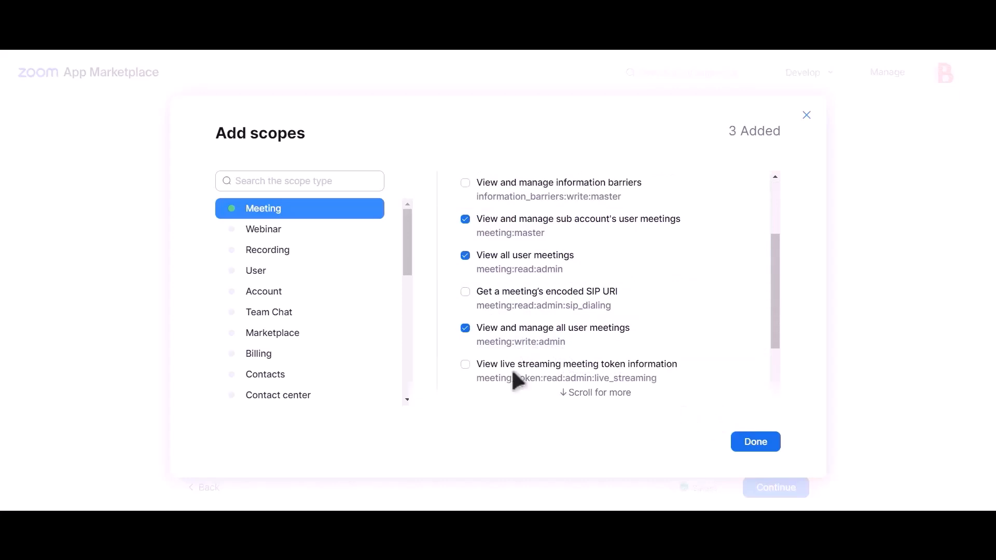
- Add the sub account user information and manage users scopes, then save the scopes
click(276, 274)
click(509, 188)
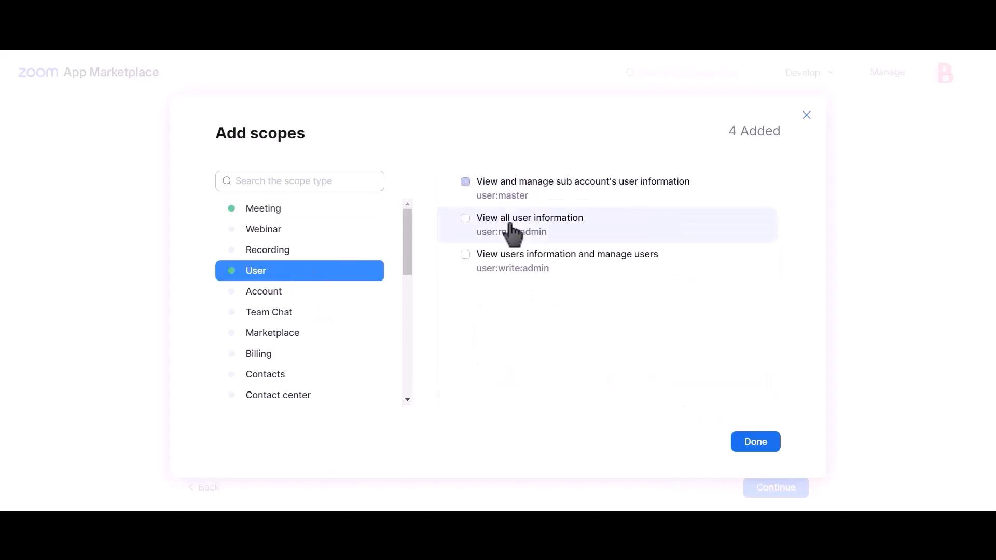
click(514, 266)
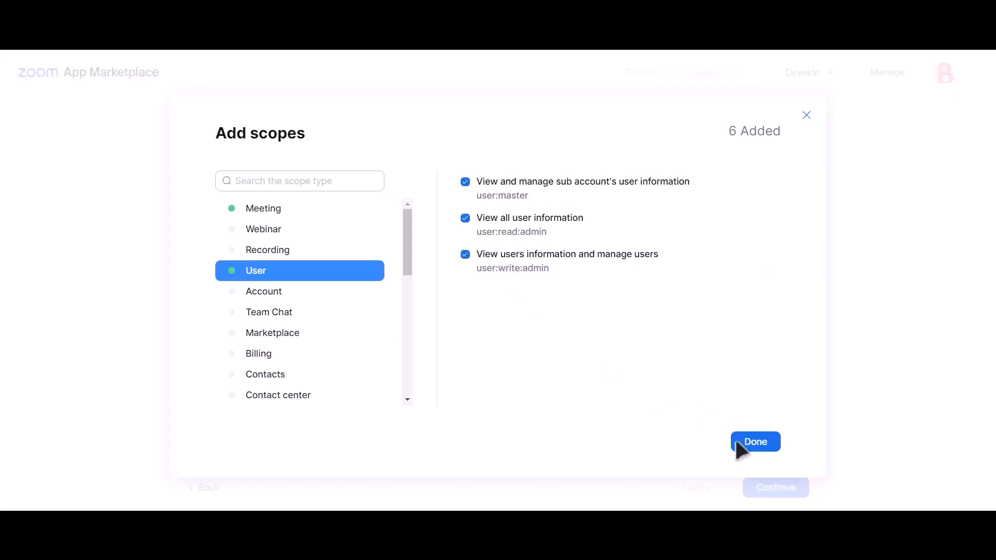
click(757, 443)
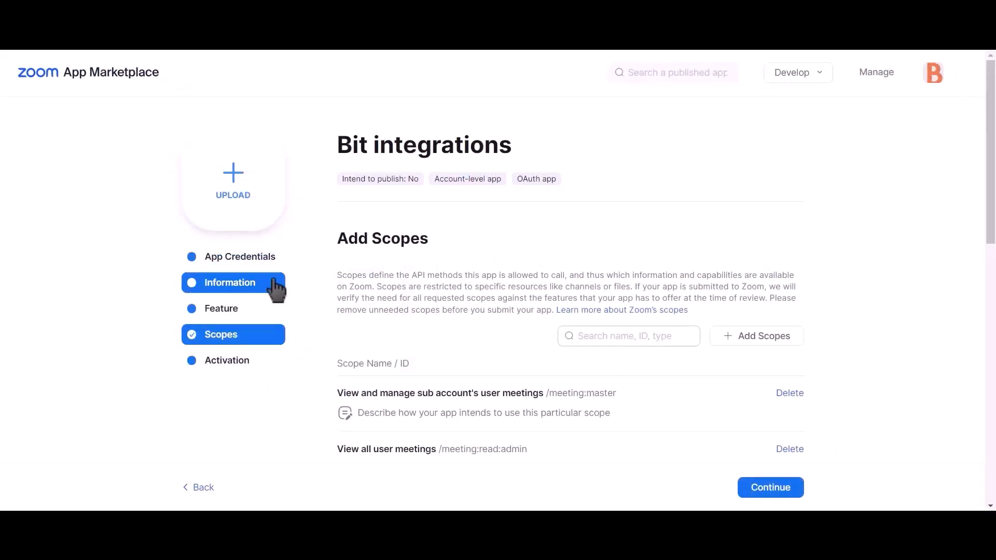
- Copy the Zoom app's Client ID into Bit Integrations' Client id field
click(250, 261)
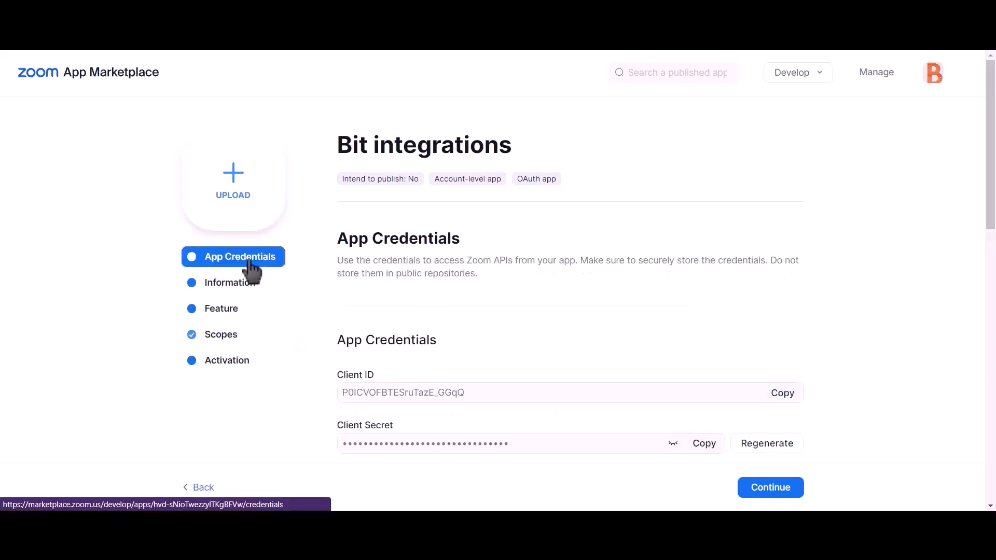
click(784, 396)
click(332, 12)
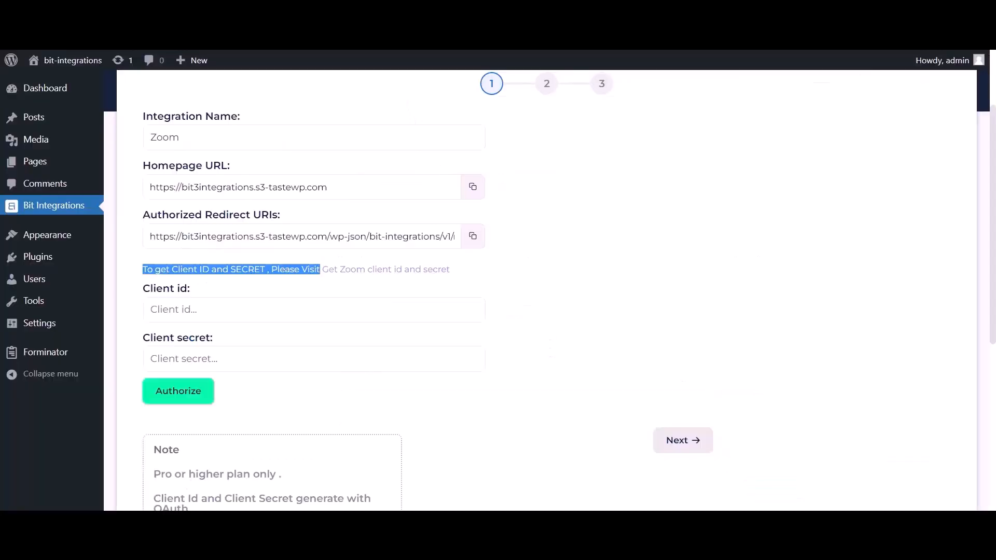
click(228, 318)
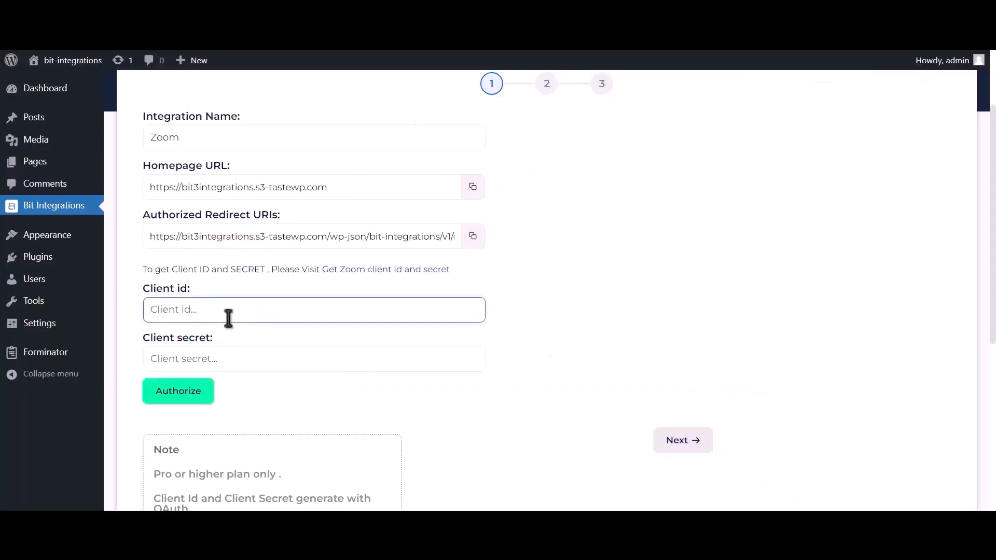
key(ctrl+v)
- Copy the Zoom app's Client Secret into the Client secret field
click(467, 11)
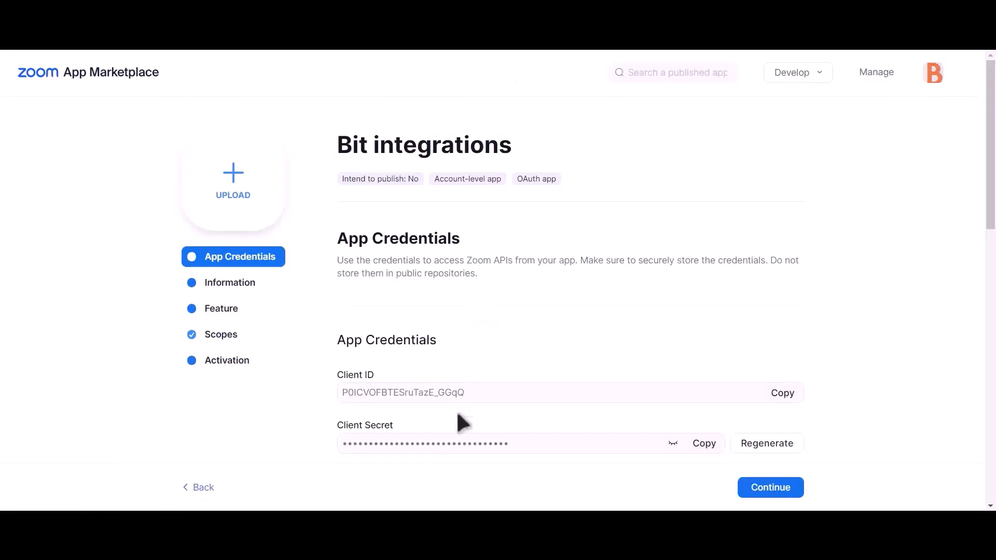
drag(339, 423, 411, 425)
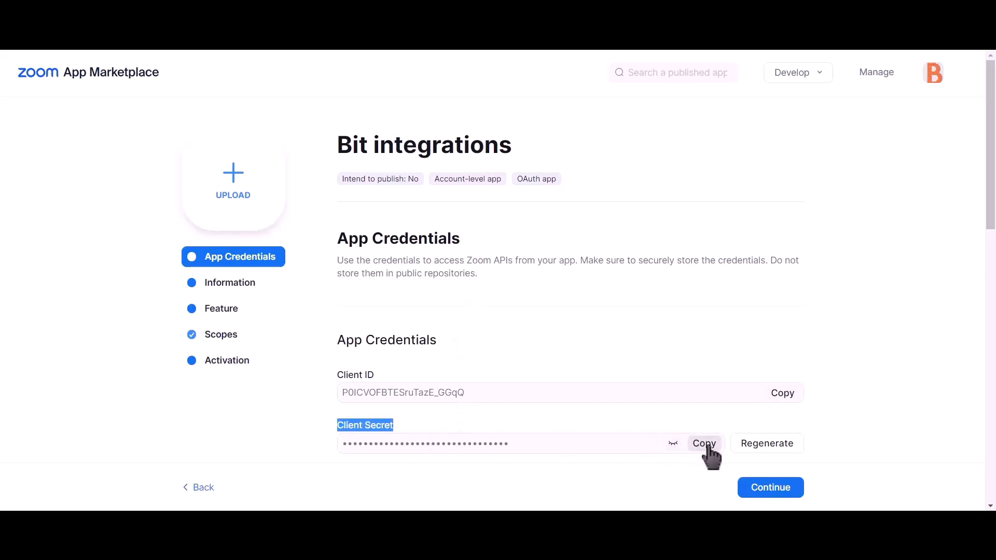
click(708, 455)
click(381, 21)
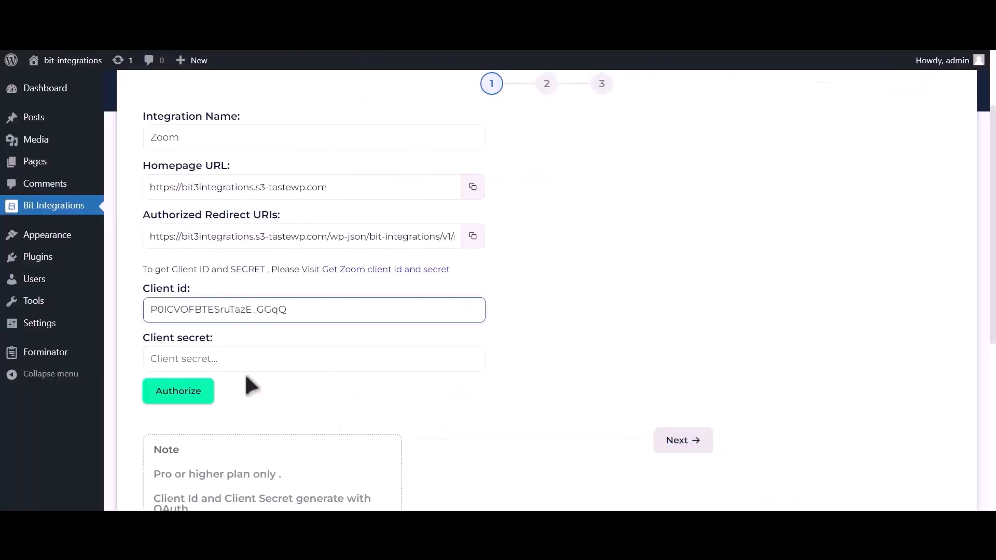
click(254, 359)
key(ctrl+v)
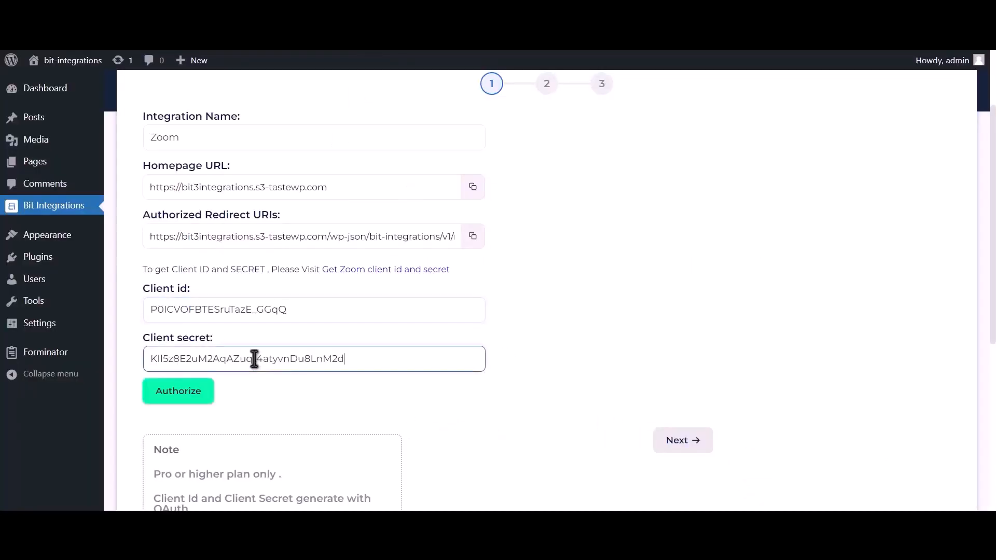
- Copy the Authorized Redirect URI into the Zoom app's OAuth redirect URL field
click(473, 238)
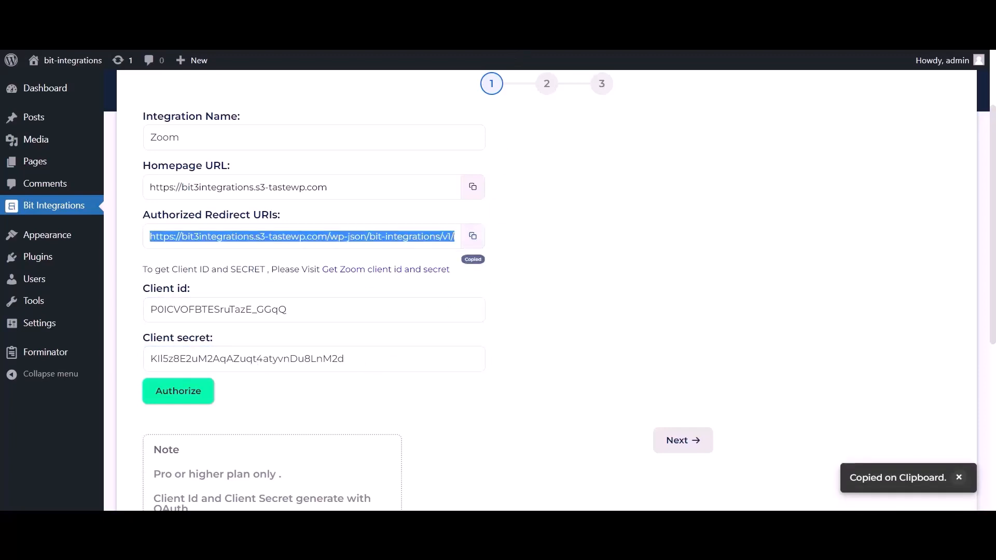
click(482, 21)
scroll(540, 249, down, 2)
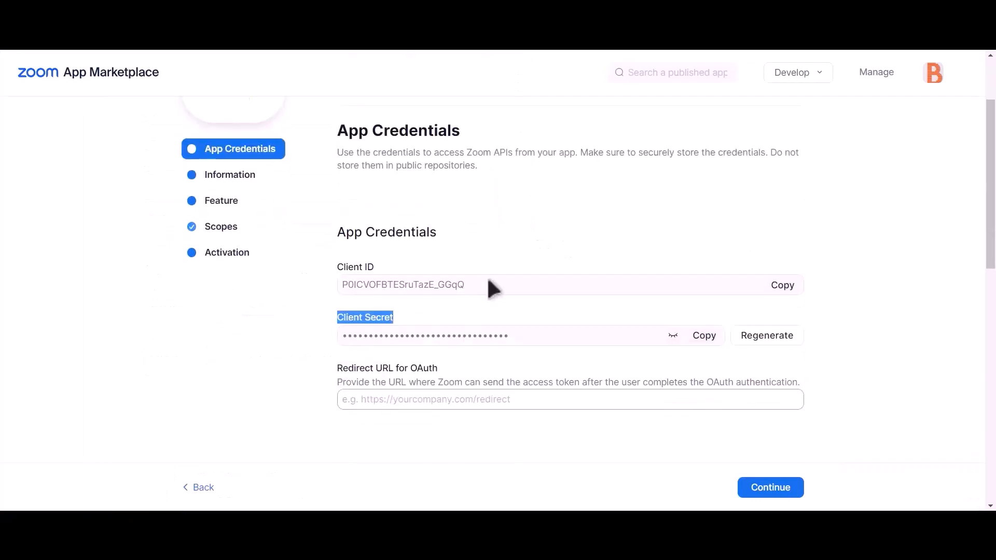
click(398, 394)
key(ctrl+v)
- Add the same redirect URI to the app's allow list and return to Bit Integrations
scroll(452, 396, down, 6)
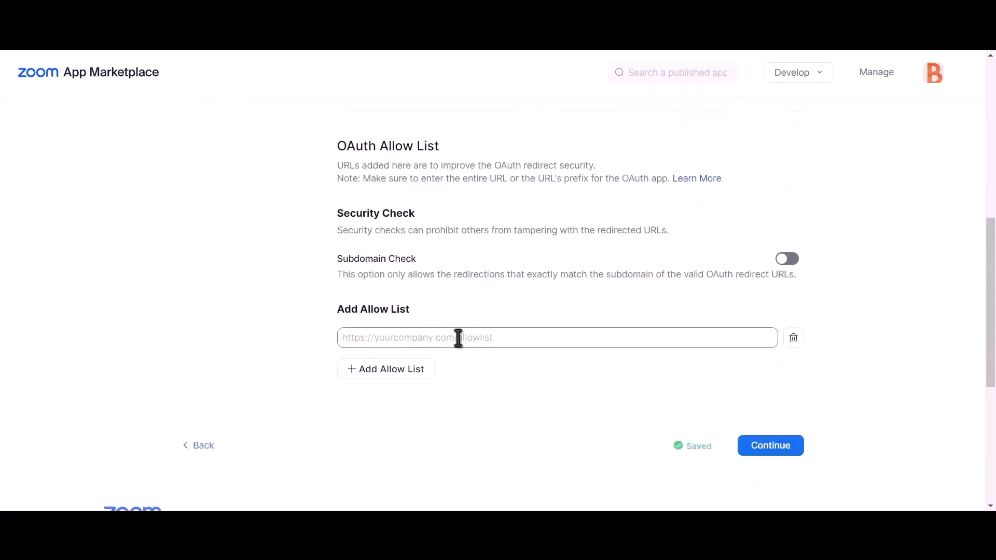
click(444, 339)
key(ctrl+v)
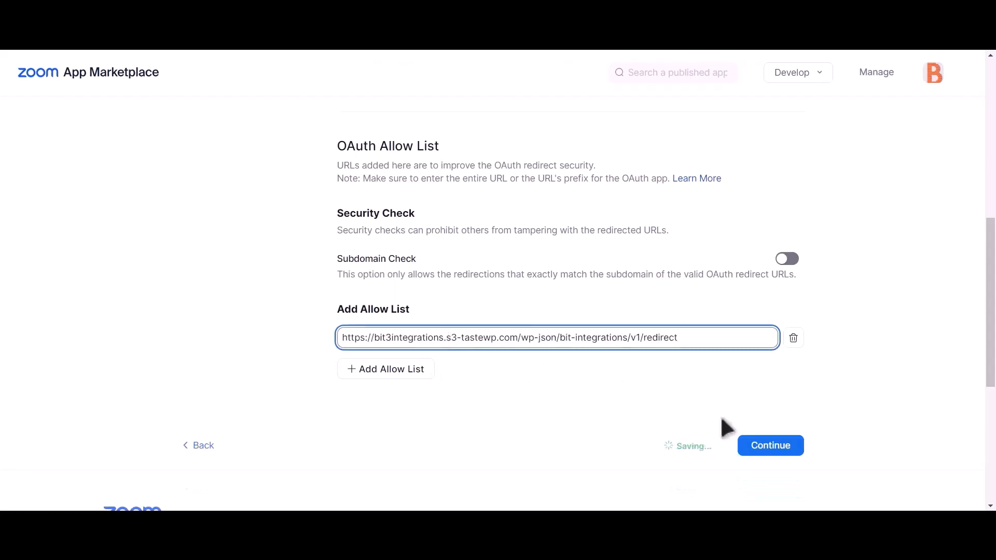
click(610, 391)
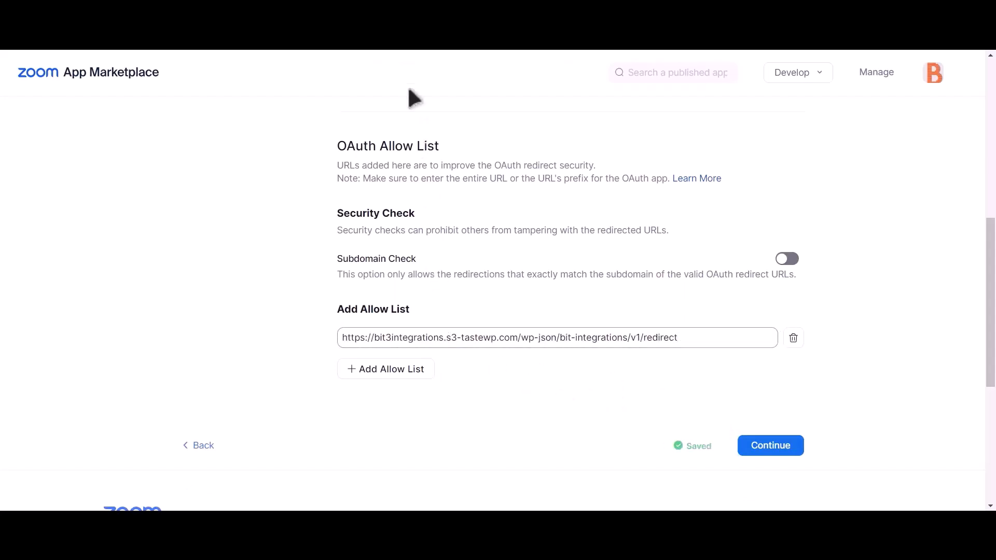
key(ctrl+Tab)
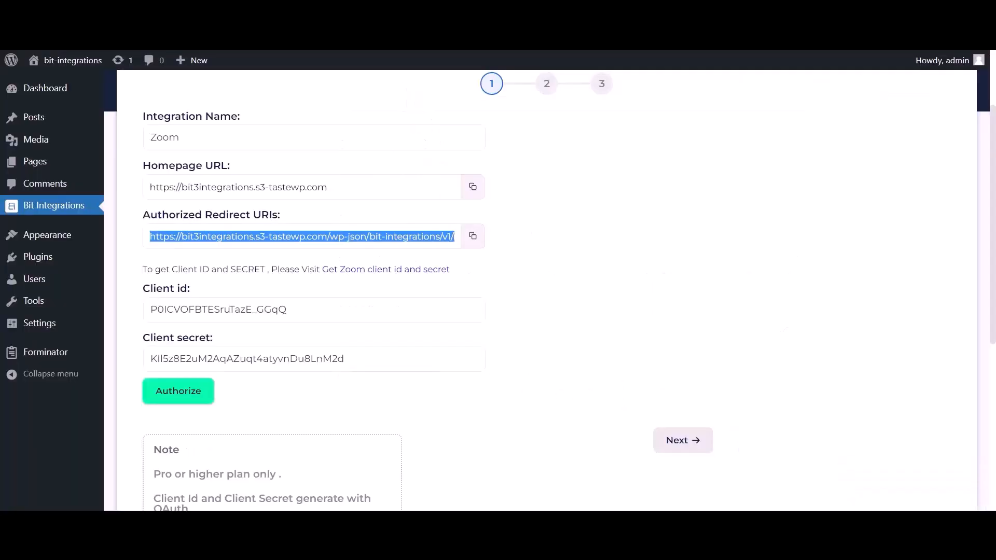
- Authorize Bit Integrations with Zoom, allow access, and continue to step 2
click(194, 401)
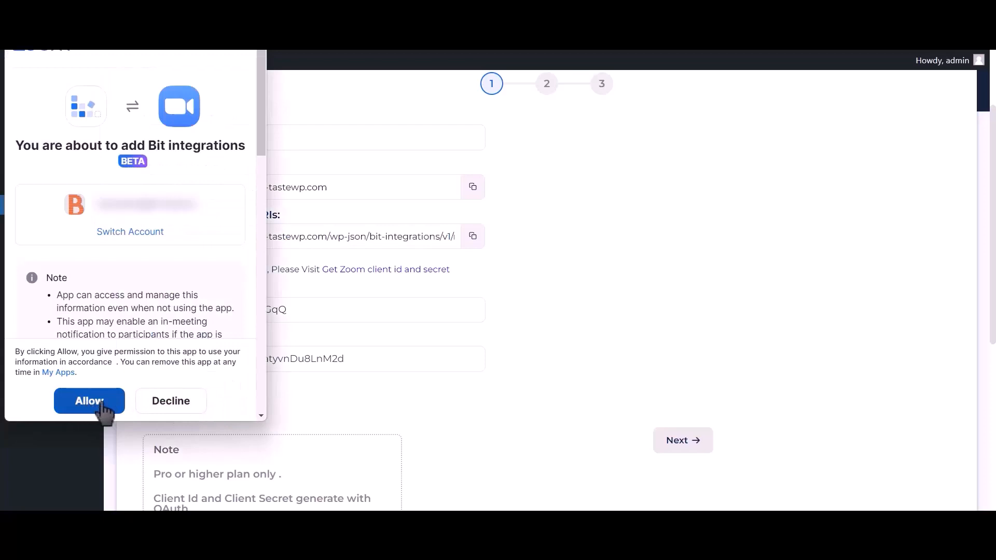
click(103, 409)
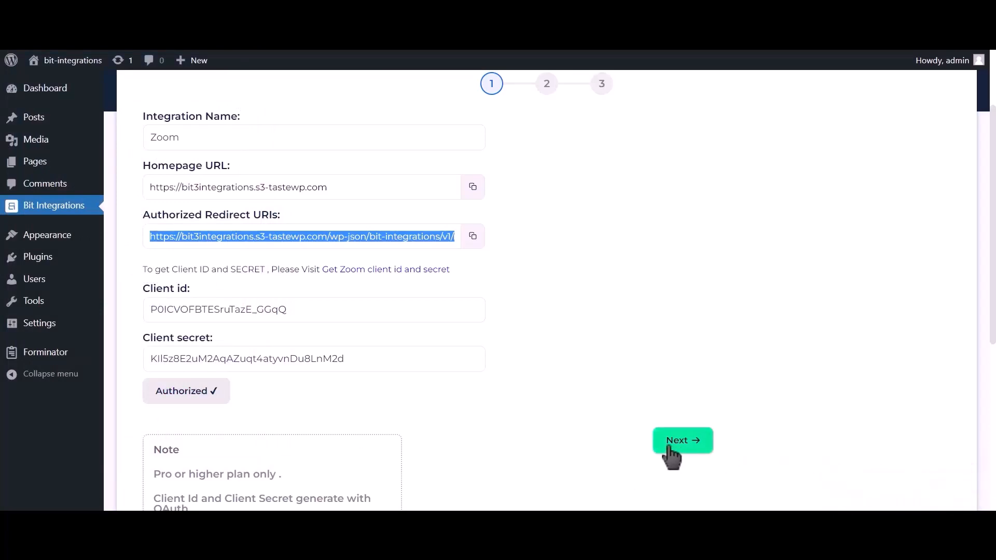
click(700, 451)
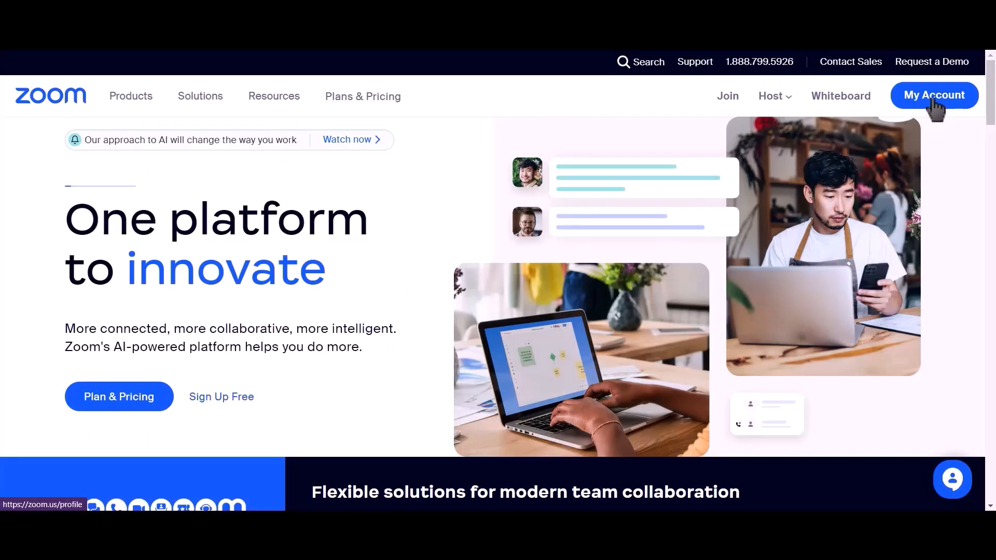
- Schedule a registration-required 'Bit Integrations' meeting for Jun 20, 2023, 5:00 PM
click(929, 99)
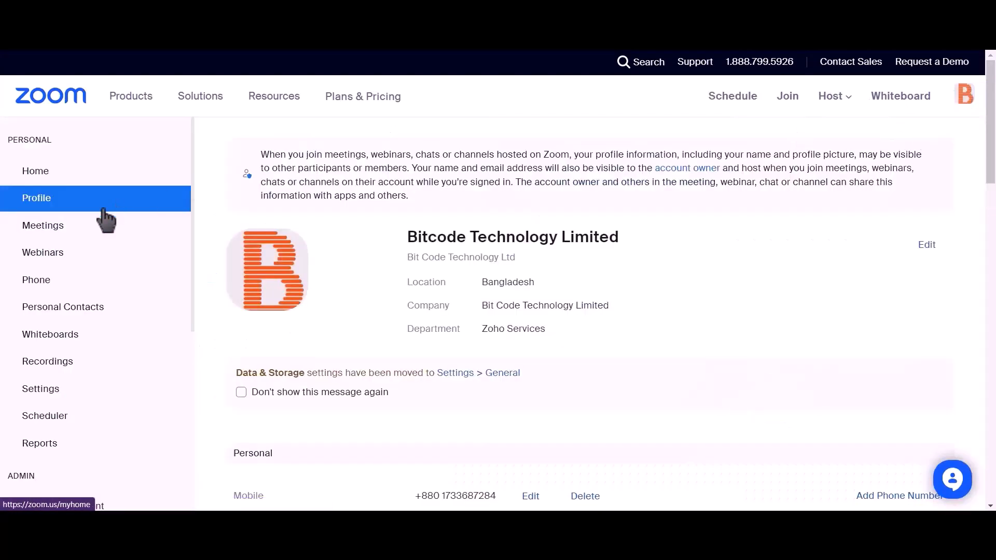
click(82, 236)
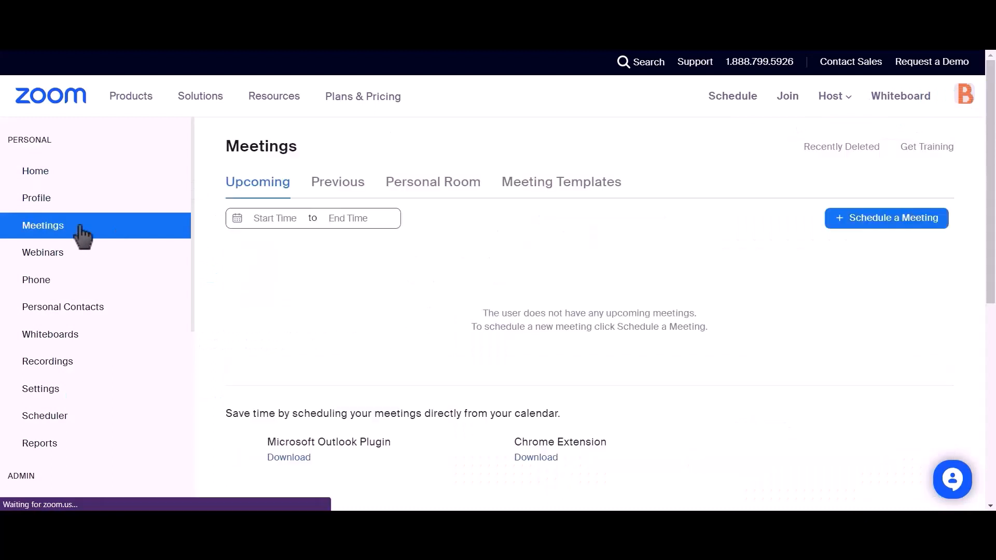
click(902, 229)
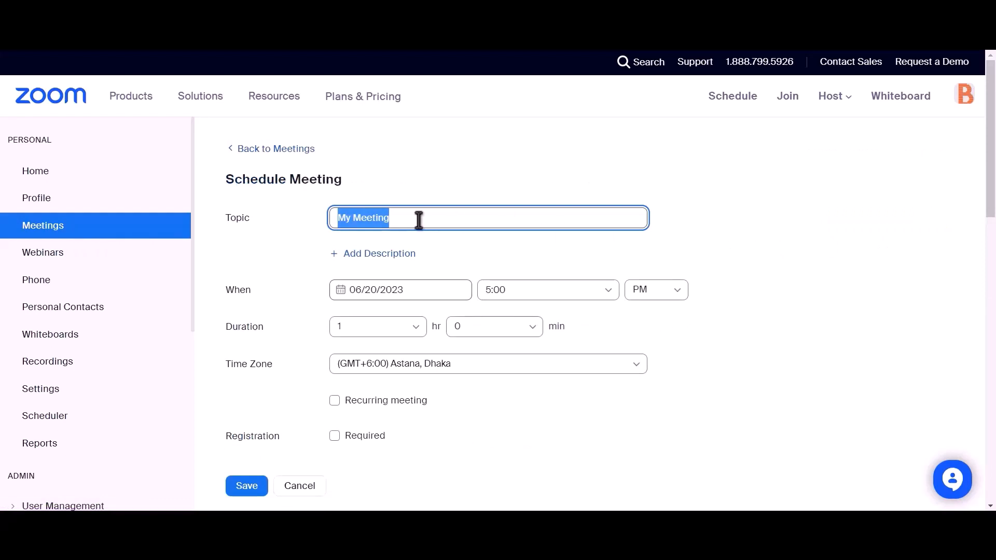
text(Bit)
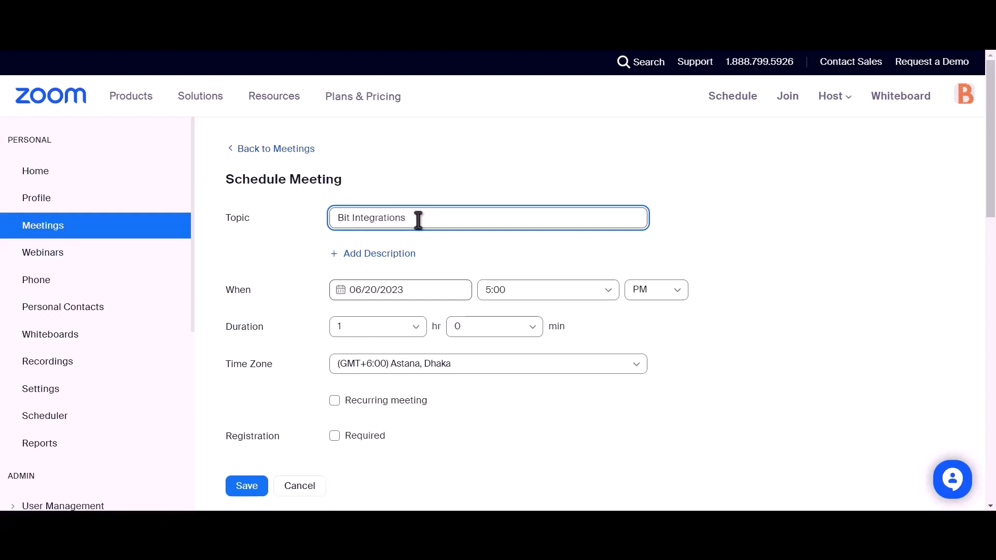
scroll(418, 219, down, 2)
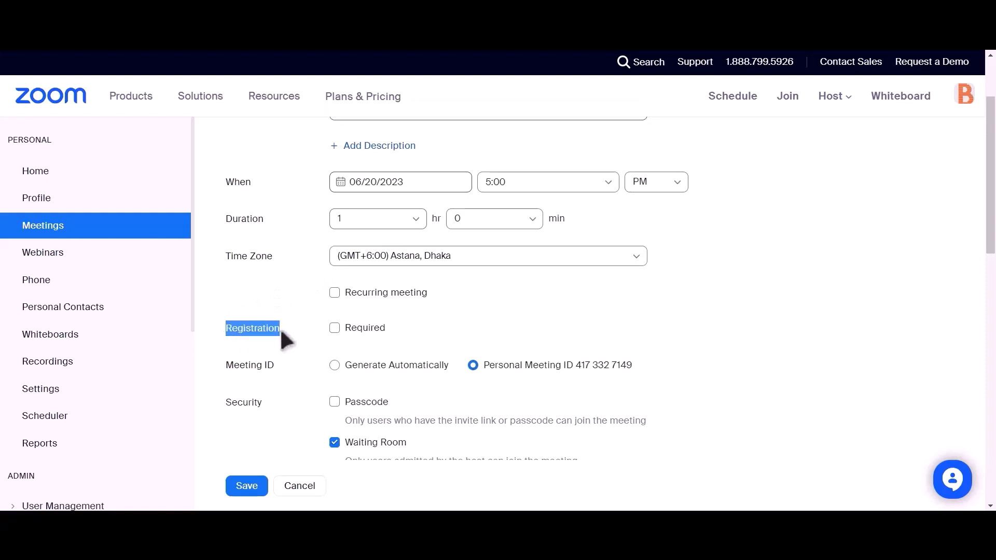
click(336, 327)
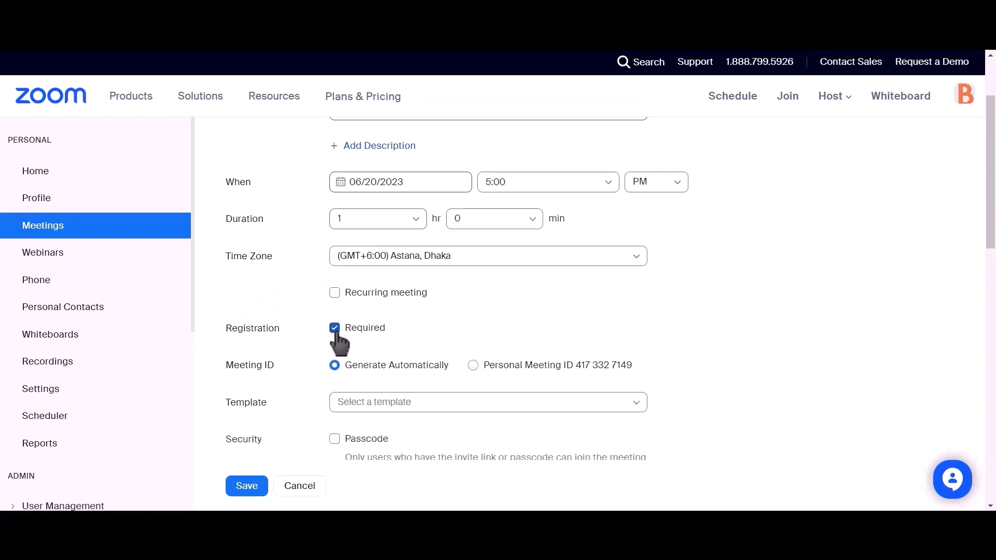
scroll(388, 282, down, 4)
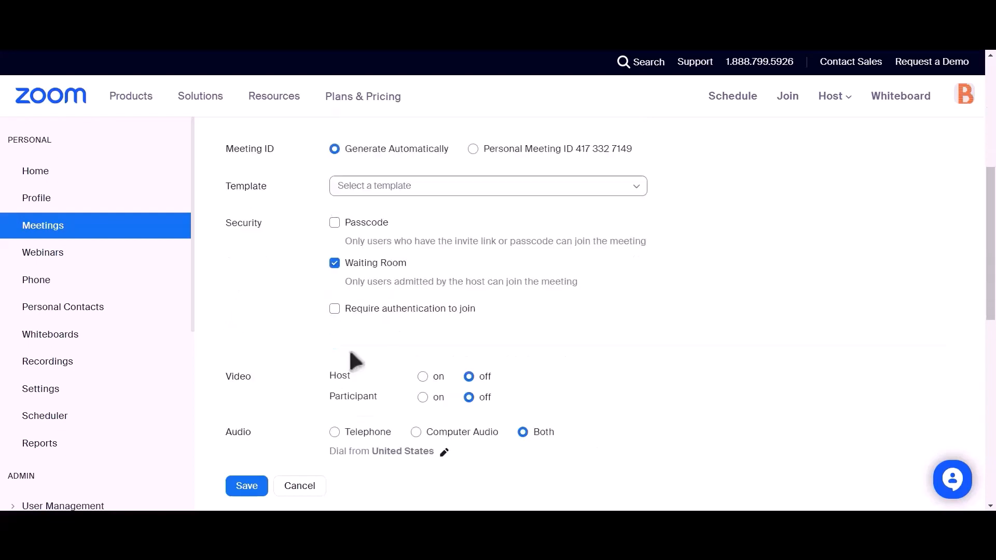
click(246, 487)
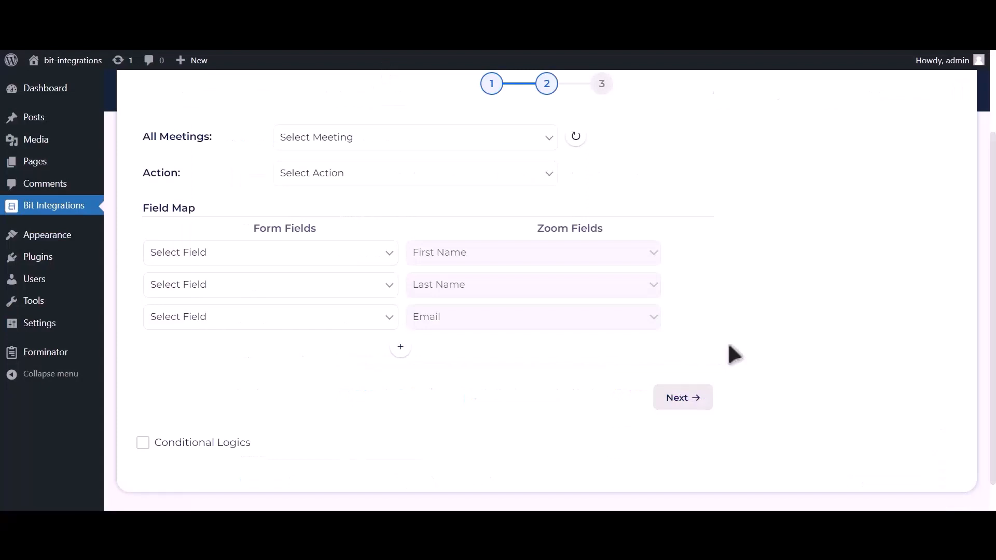
- Refresh the meetings, pick the Bit Integrations meeting and set the action to Create User
click(582, 141)
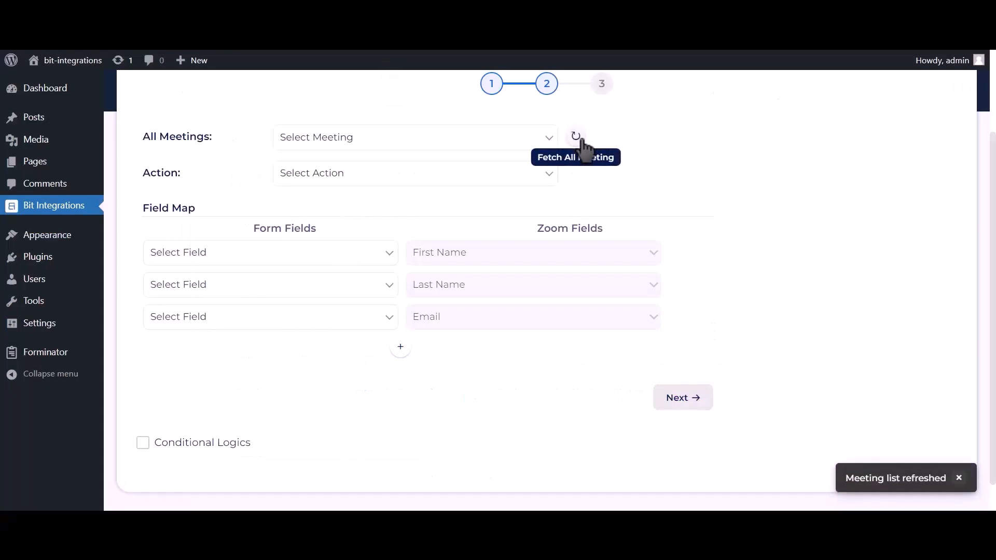
click(517, 145)
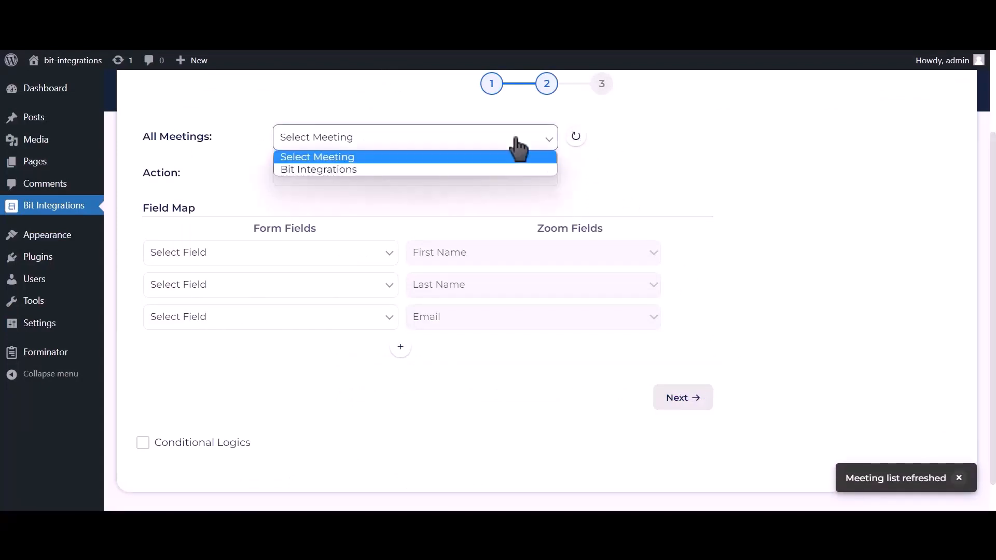
click(406, 170)
click(404, 178)
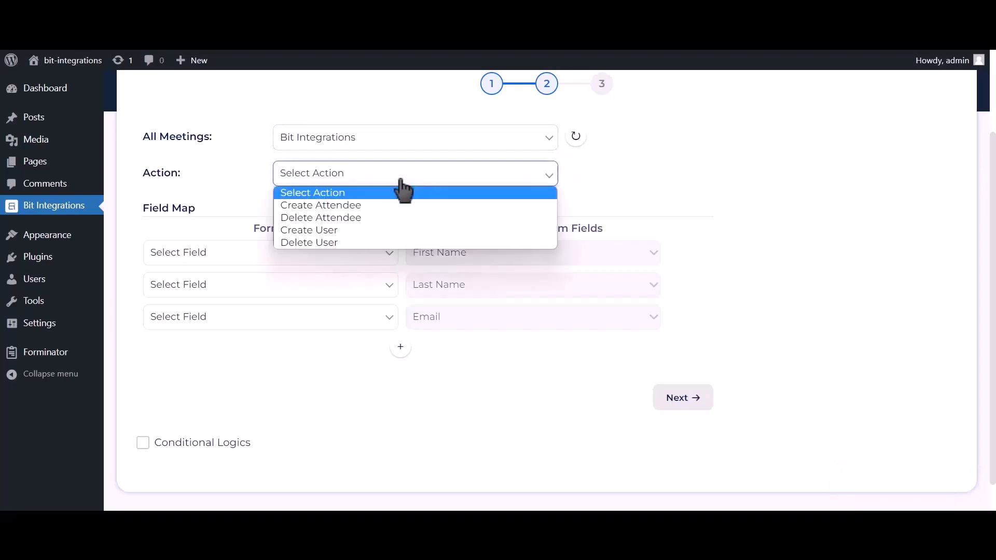
click(345, 232)
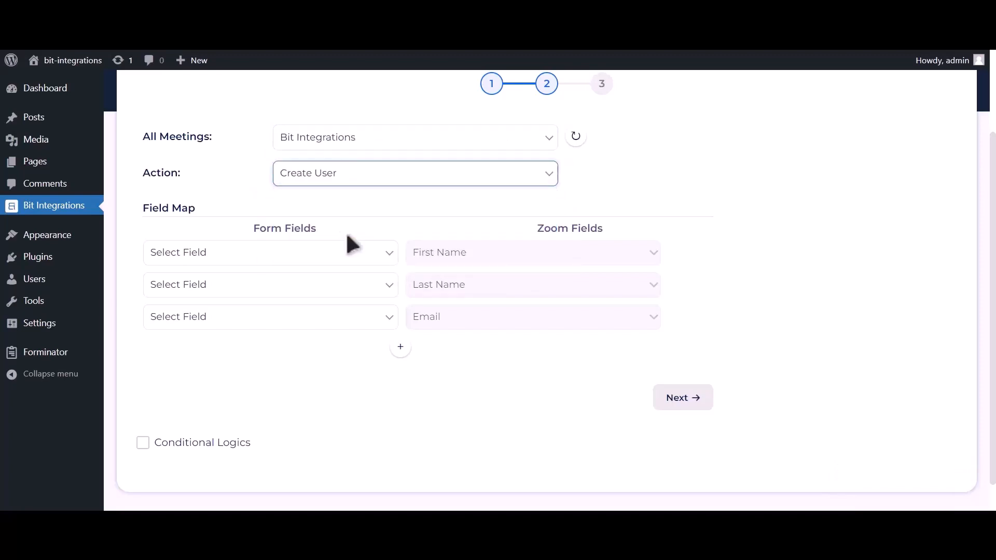
- Map First Name-1, Last Name-1, Email Address-1 and Phone Number-1 to Zoom's First Name, Last Name, Email and Phone
click(345, 255)
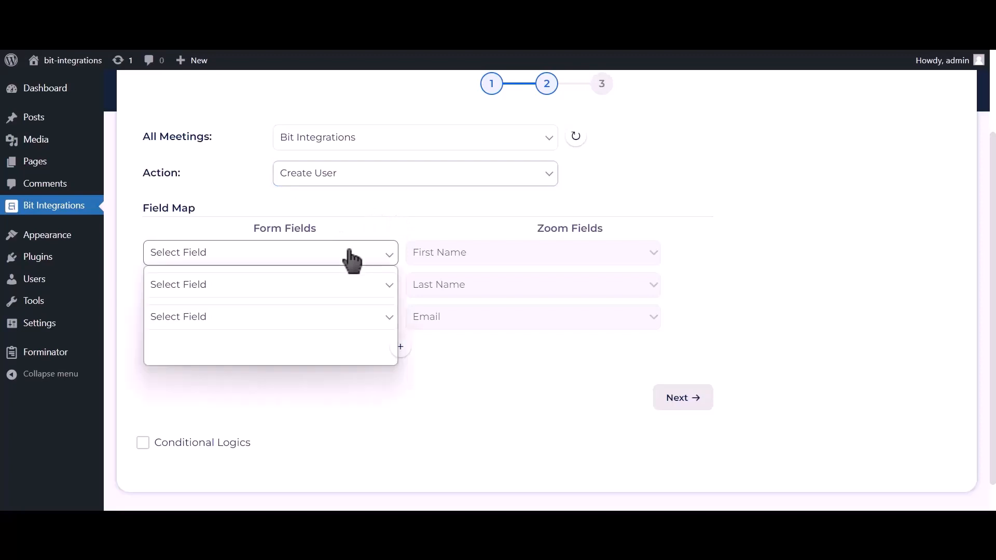
click(285, 296)
click(283, 286)
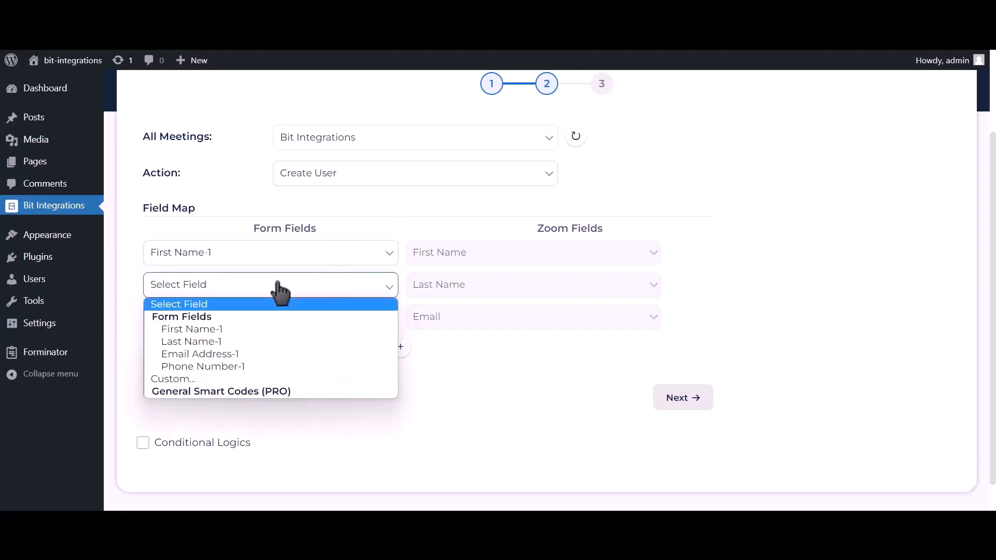
click(205, 342)
click(205, 319)
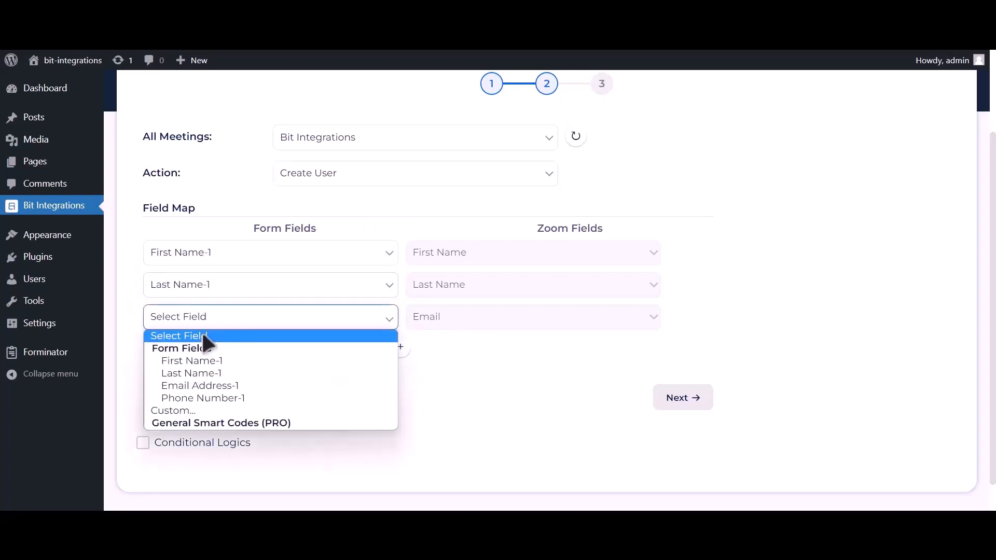
click(191, 389)
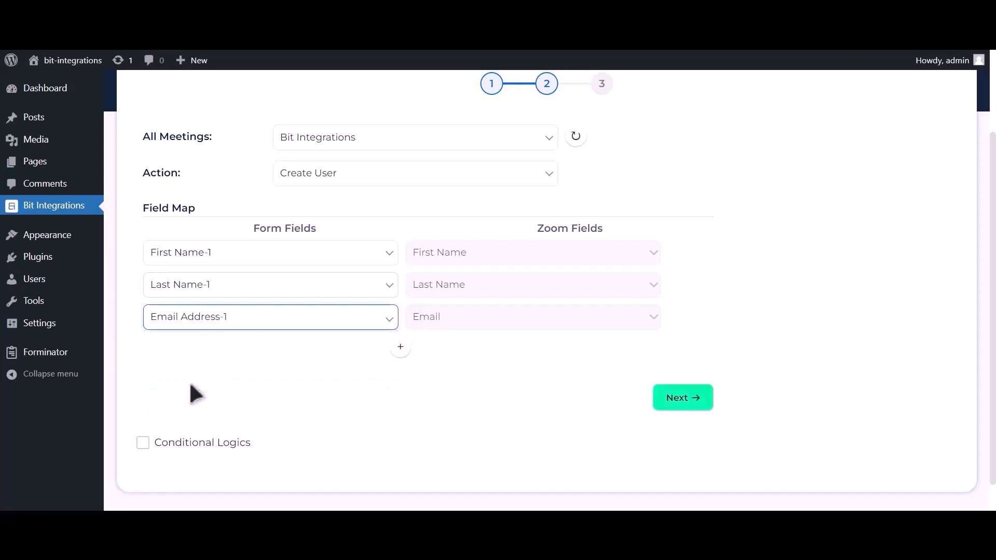
click(401, 353)
click(302, 355)
click(225, 428)
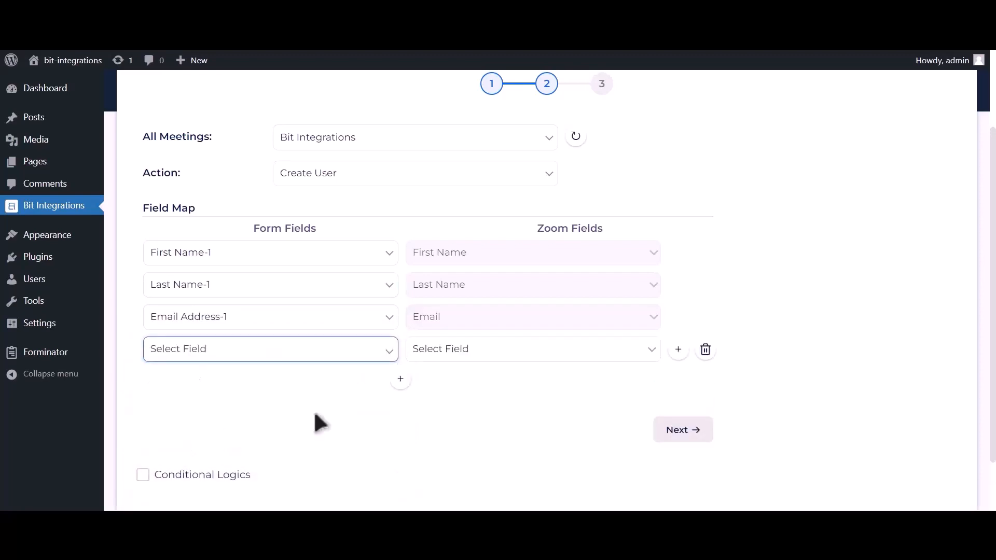
click(459, 353)
click(442, 404)
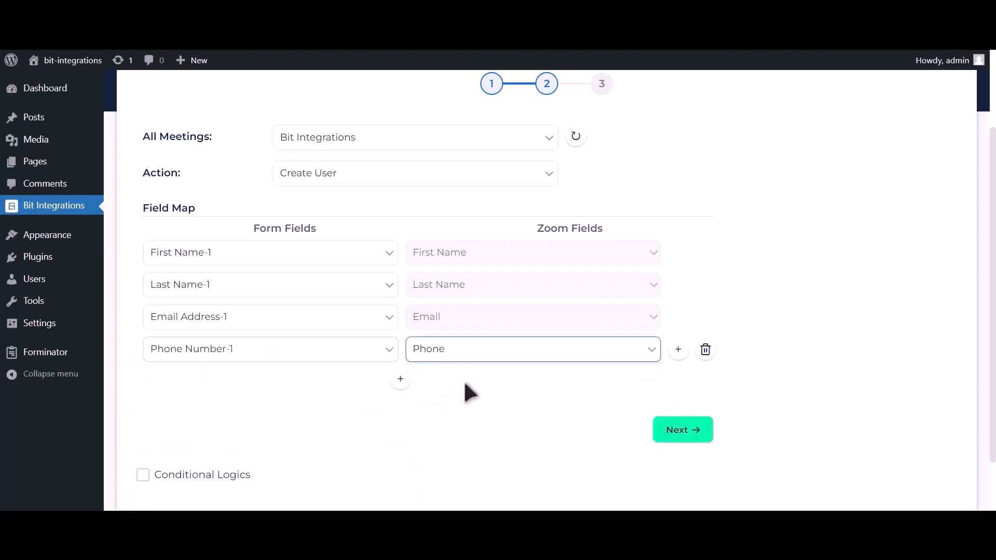
- Turn on conditional logic and proceed to finish the integration
scroll(300, 401, down, 2)
click(233, 410)
scroll(236, 413, down, 2)
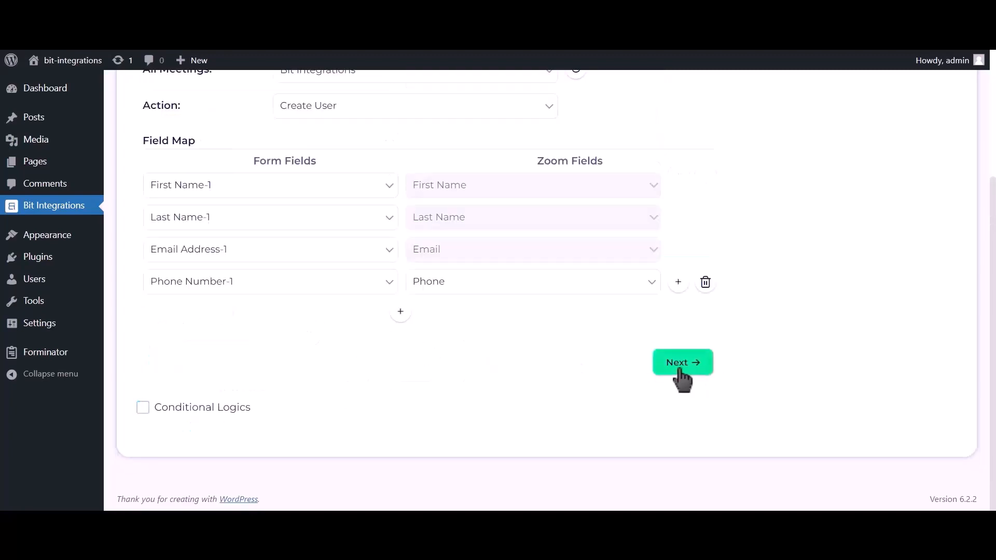
click(681, 370)
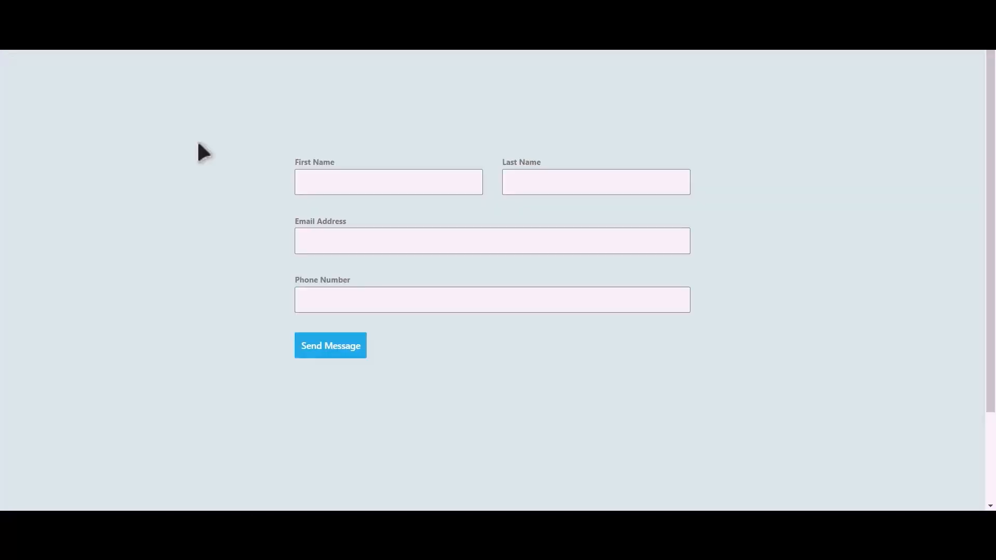
- Submit the contact form with first name 'Bit', last name 'Integrations', an email and a phone number
click(404, 185)
text(Bit)
key(Tab)
text(Integrations)
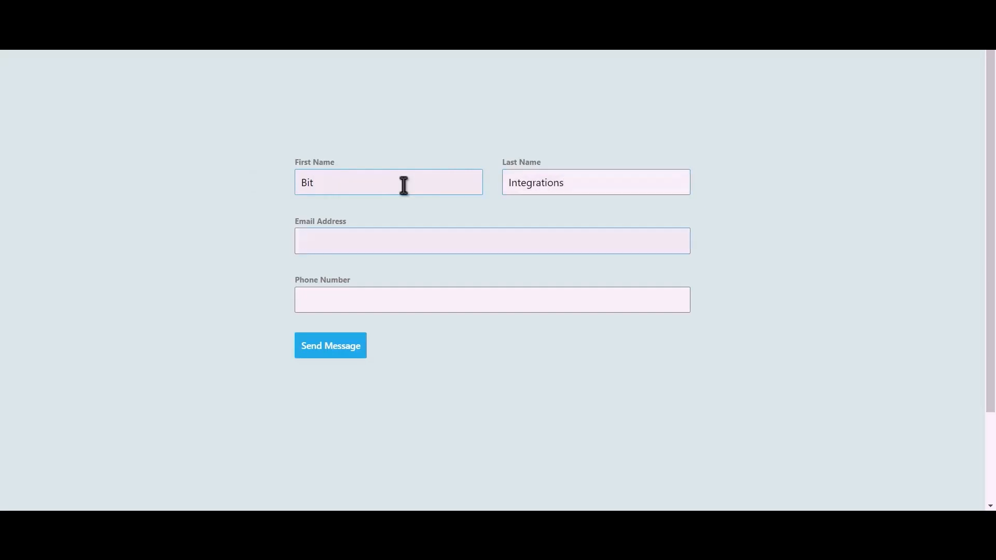
text(4445556)
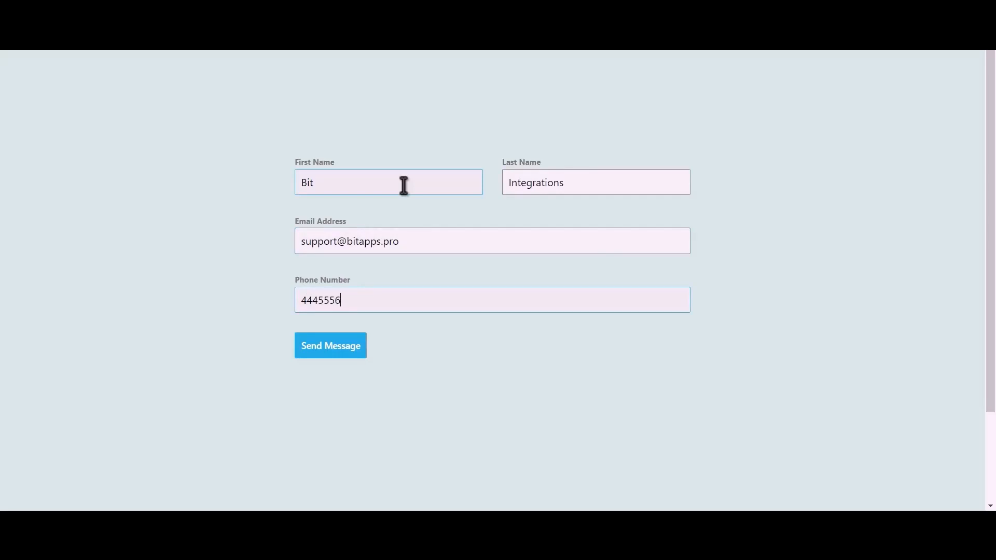
text(66)
click(342, 352)
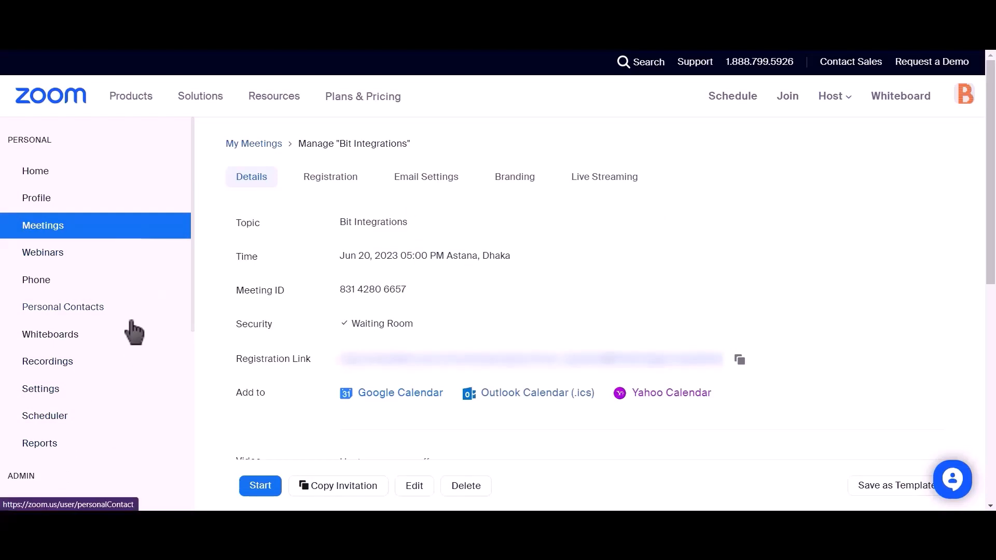
- Open Zoom's Pending users list and highlight the test submission's email on the new Basic user
scroll(130, 332, down, 2)
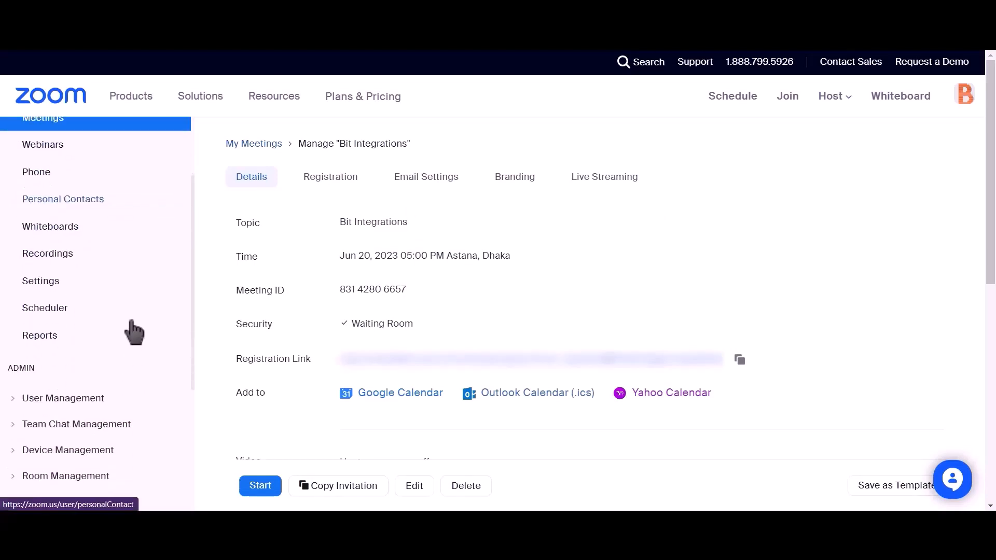
click(15, 400)
click(44, 426)
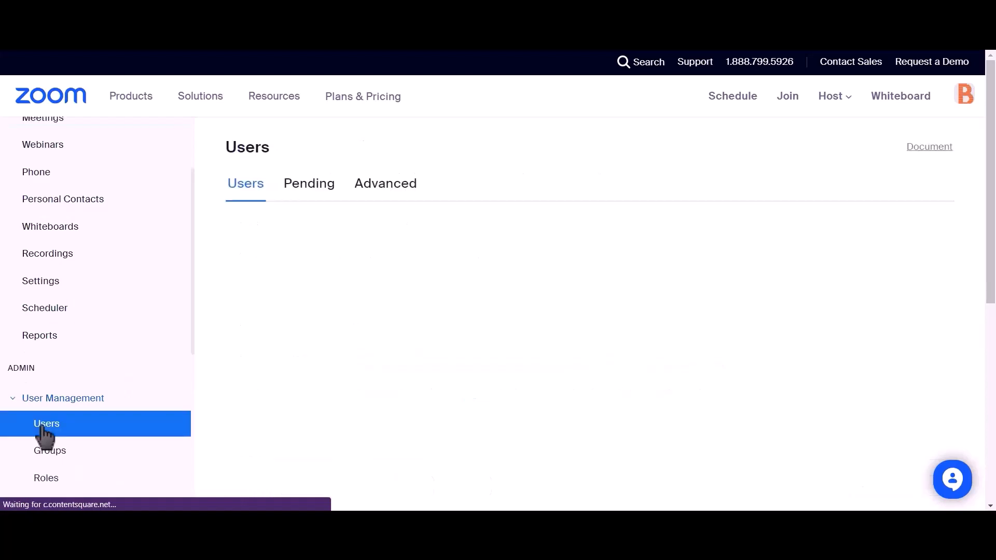
click(301, 193)
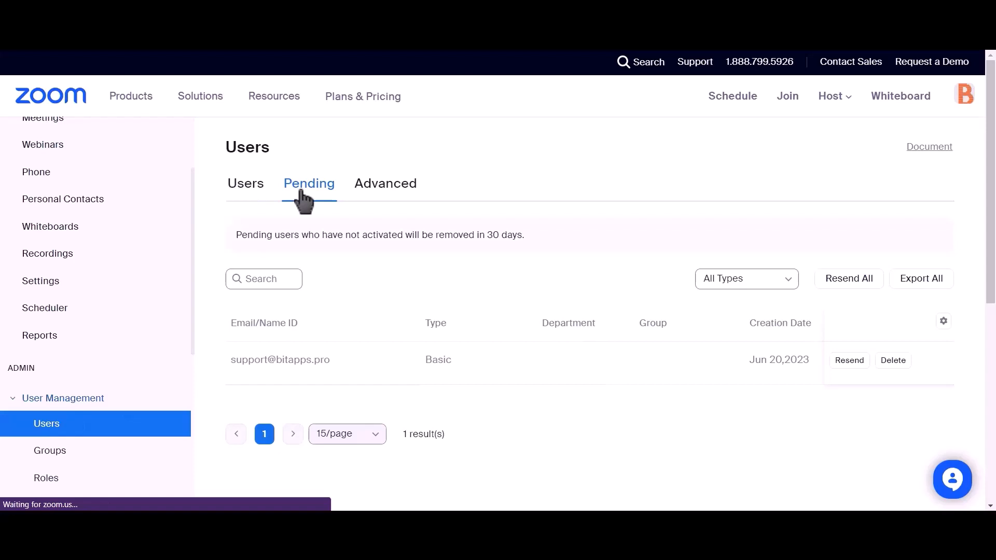
drag(330, 360, 223, 367)
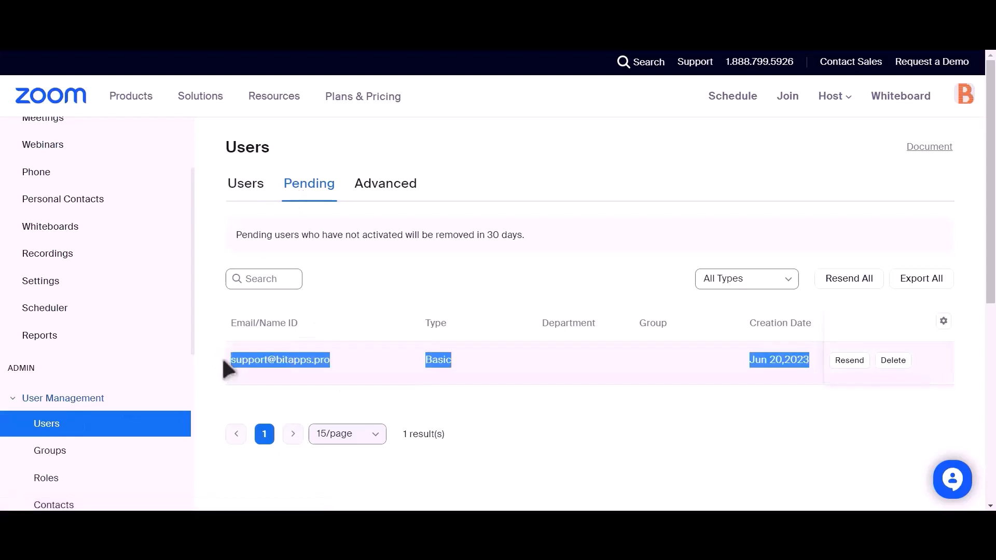
click(472, 396)
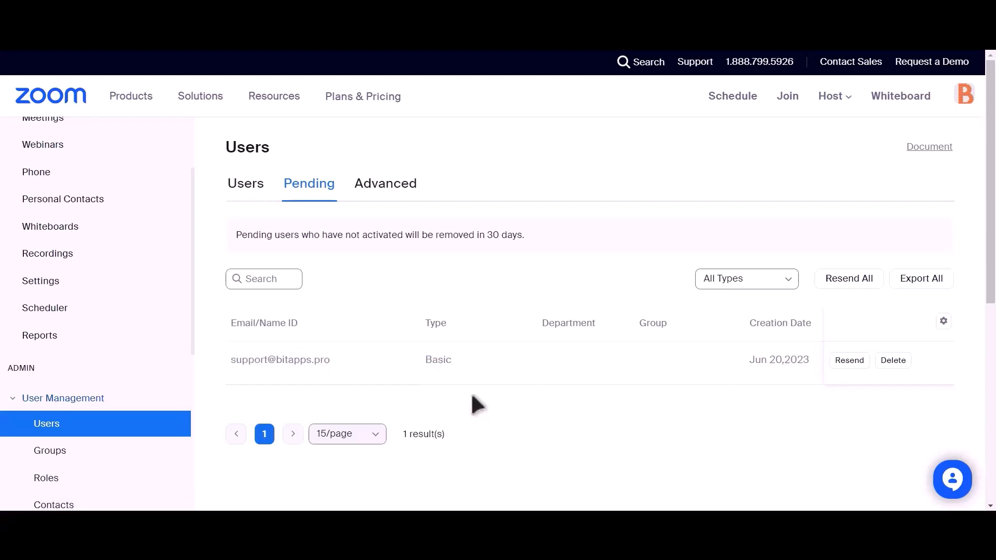